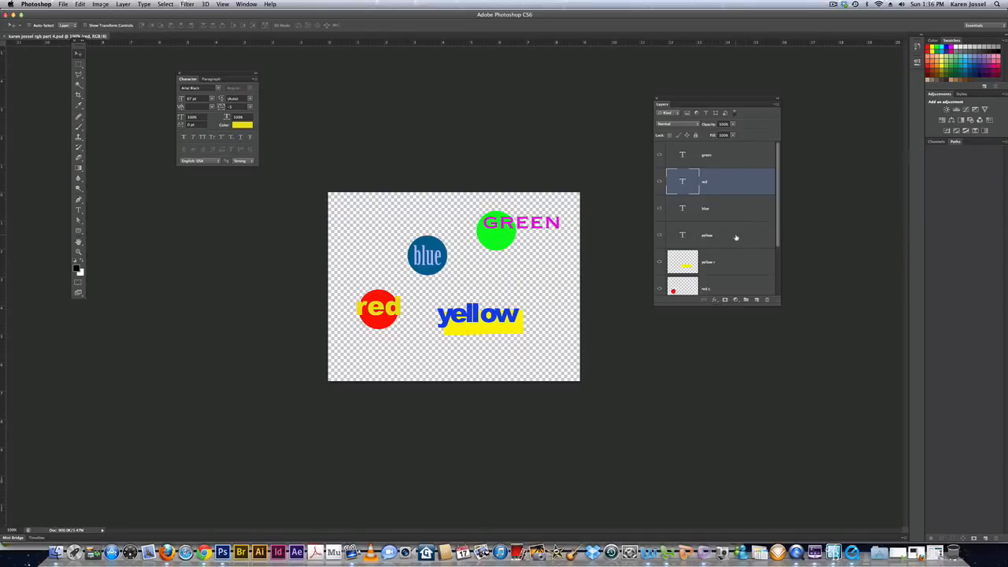
- Add a Drop Shadow to the yellow text layer with distance 12 px, size 9 px and a reduced opacity
{"action": "left_click", "coordinate": [736, 237]}
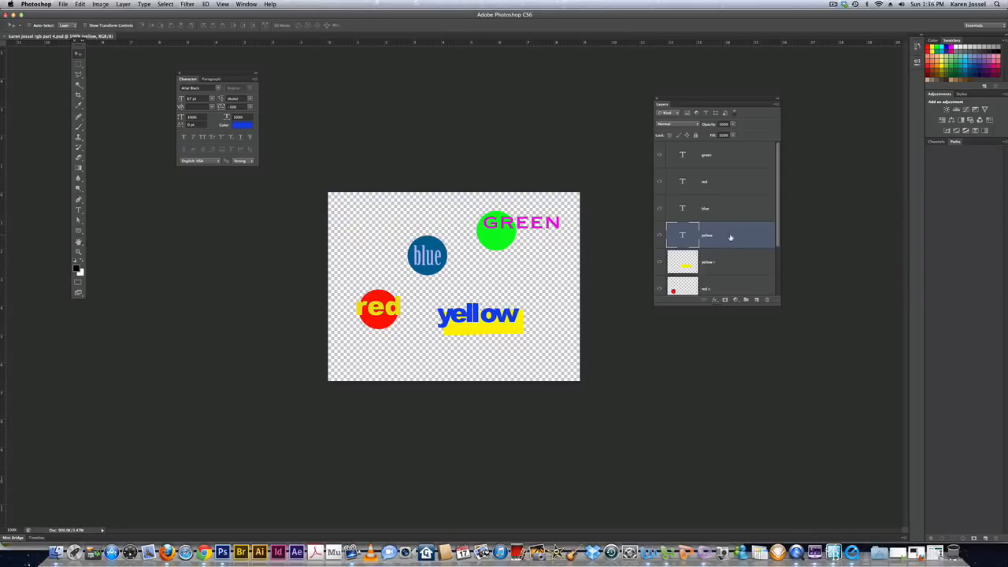
{"action": "double_click", "coordinate": [737, 236]}
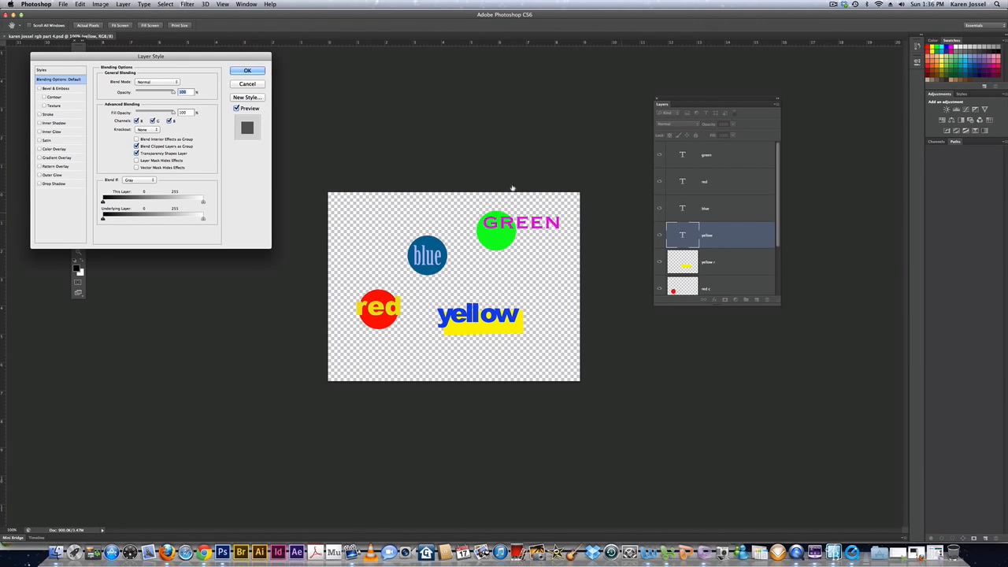
{"action": "left_click_drag", "start_coordinate": [169, 61], "coordinate": [248, 178]}
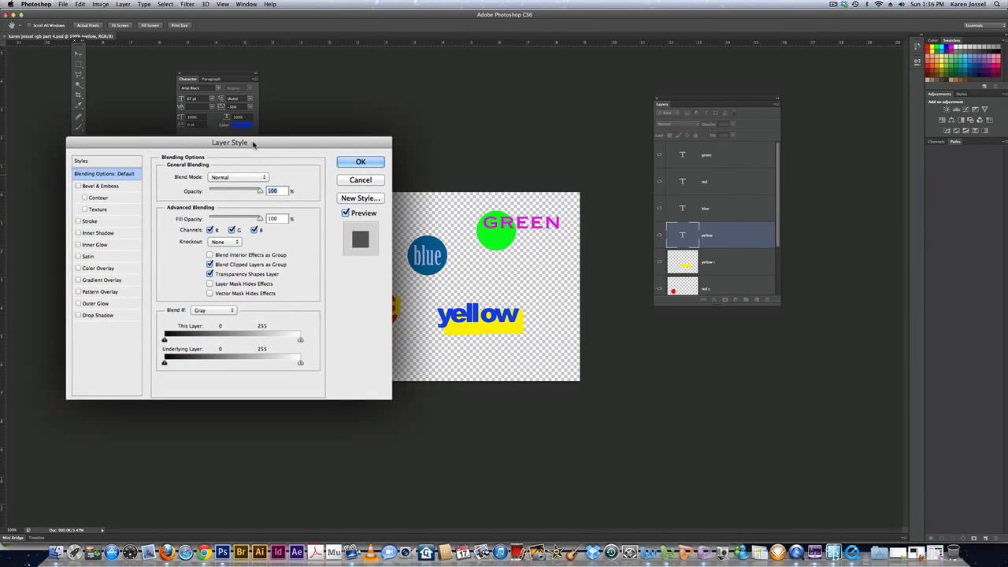
{"action": "left_click", "coordinate": [78, 316]}
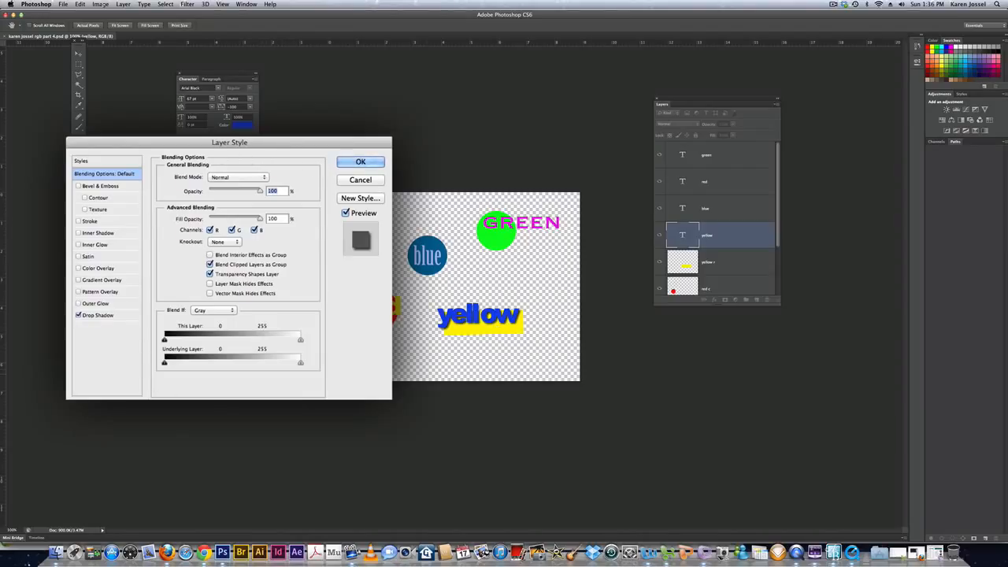
{"action": "left_click", "coordinate": [93, 317]}
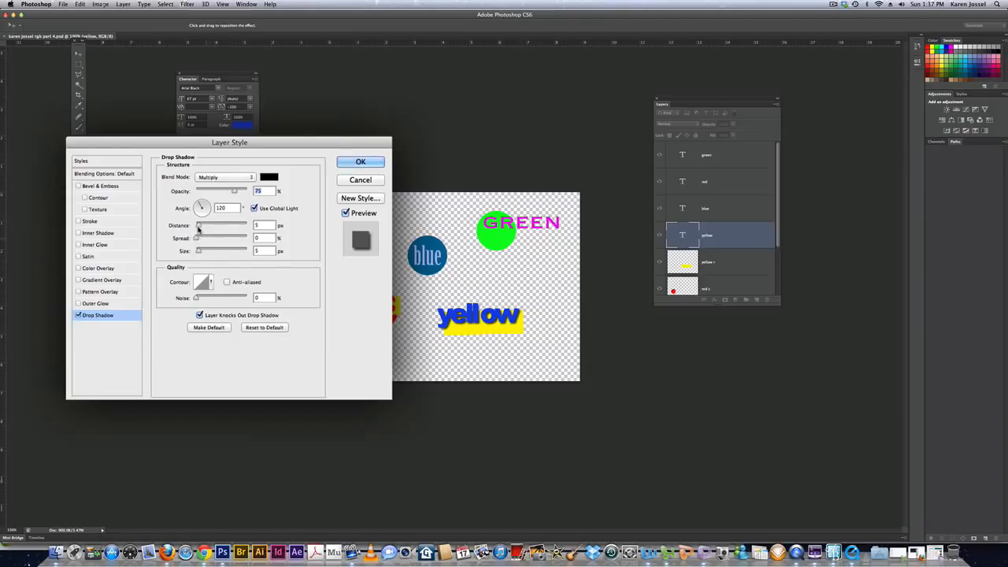
{"action": "left_click_drag", "start_coordinate": [198, 227], "coordinate": [202, 229]}
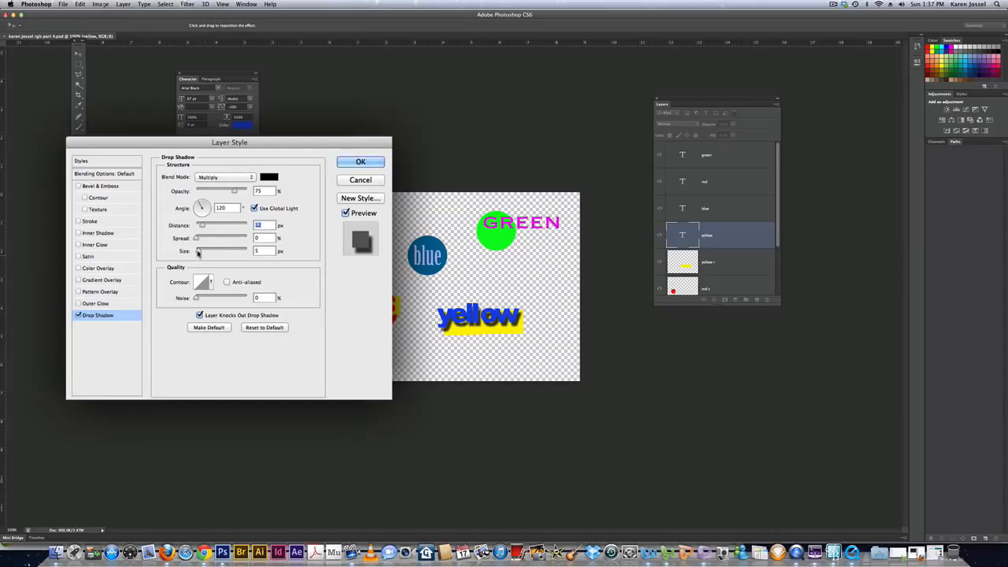
{"action": "left_click_drag", "start_coordinate": [198, 252], "coordinate": [201, 252]}
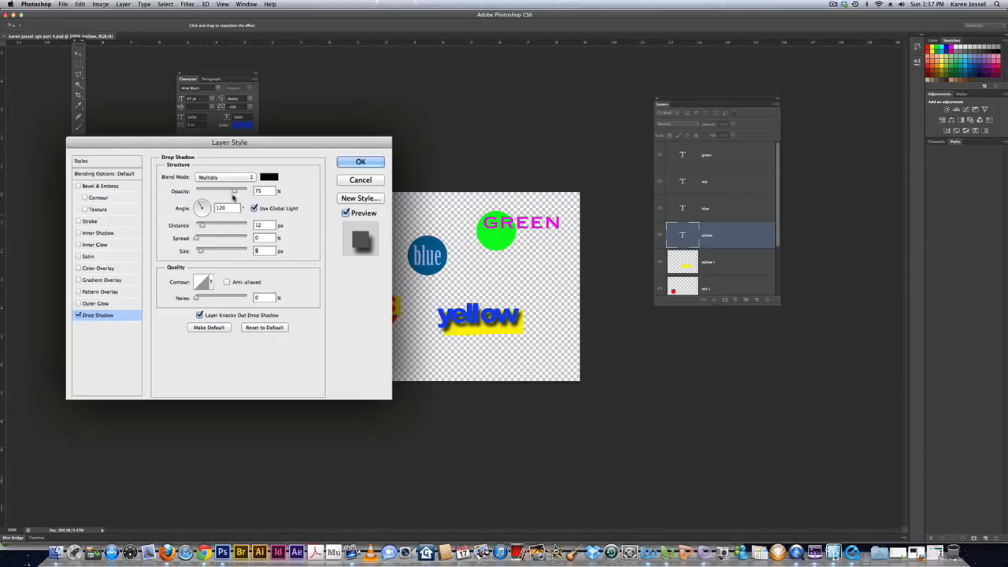
{"action": "left_click_drag", "start_coordinate": [234, 194], "coordinate": [220, 194]}
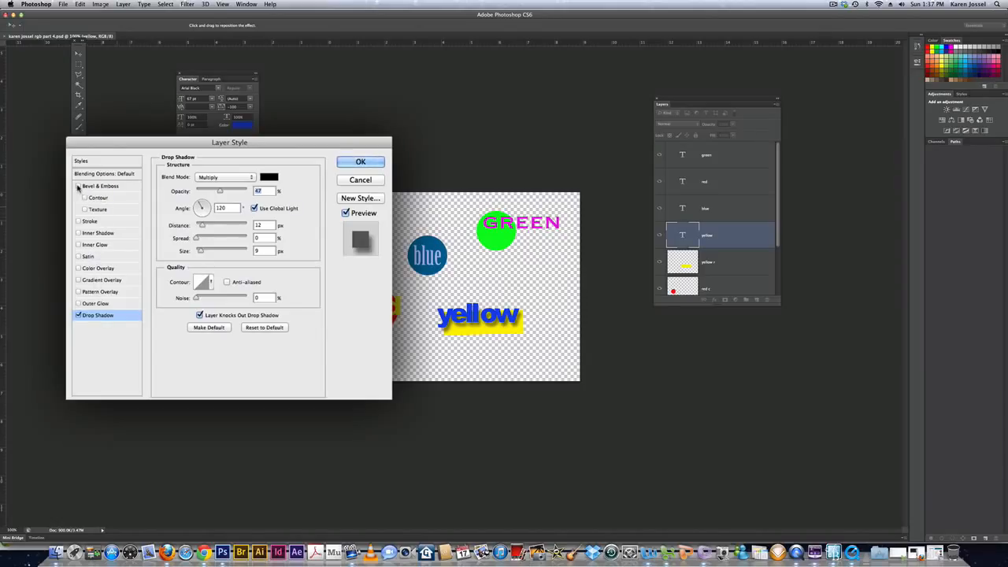
- Add a Bevel & Emboss to the yellow text with the Chisel Hard technique, direction Up and size 3 px
{"action": "left_click", "coordinate": [78, 187]}
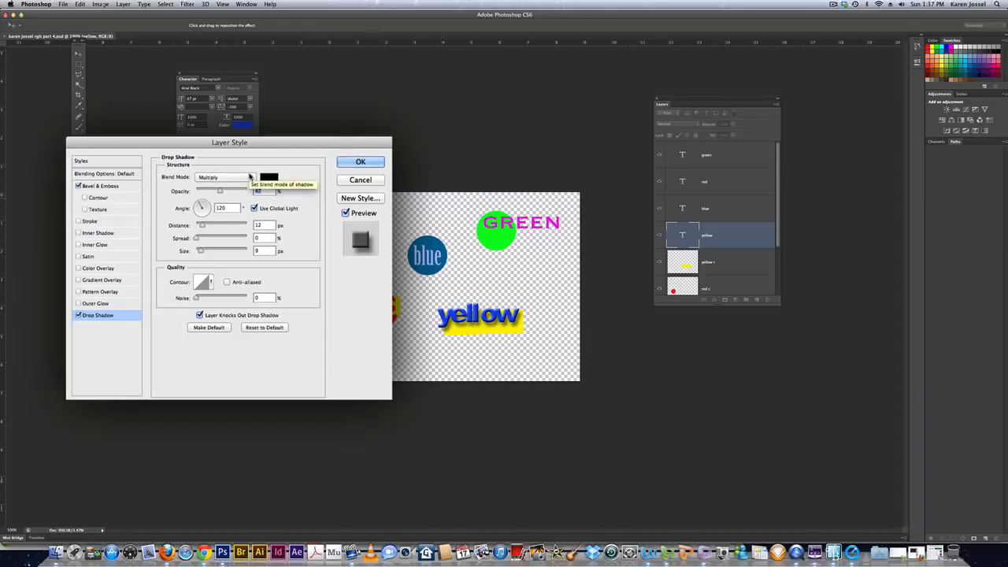
{"action": "left_click", "coordinate": [108, 187]}
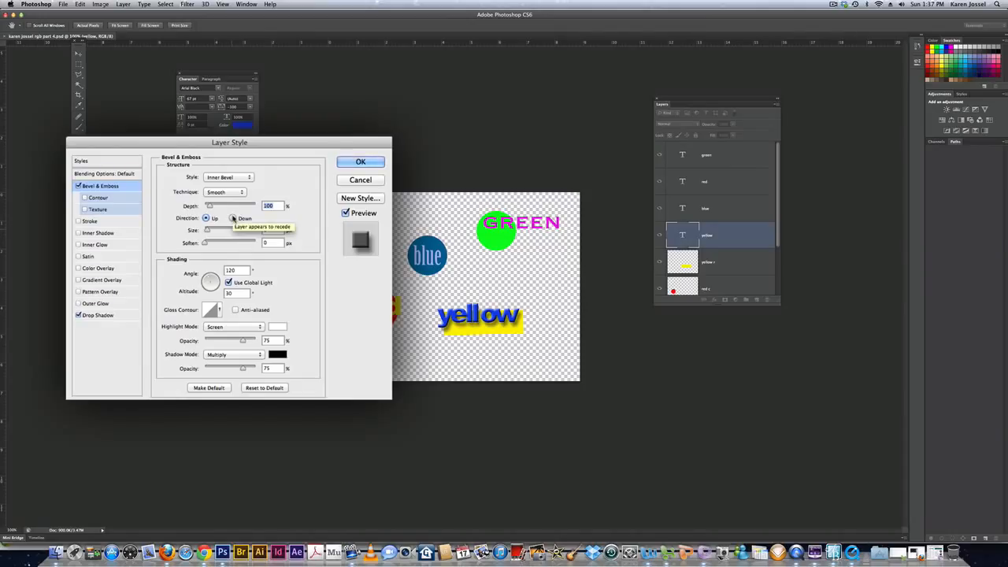
{"action": "left_click", "coordinate": [234, 218]}
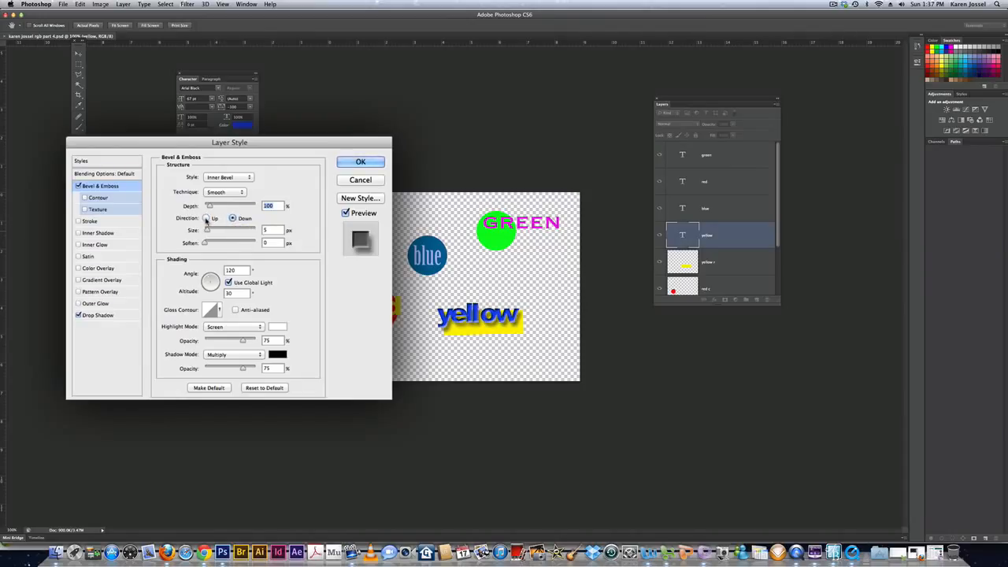
{"action": "left_click", "coordinate": [207, 218]}
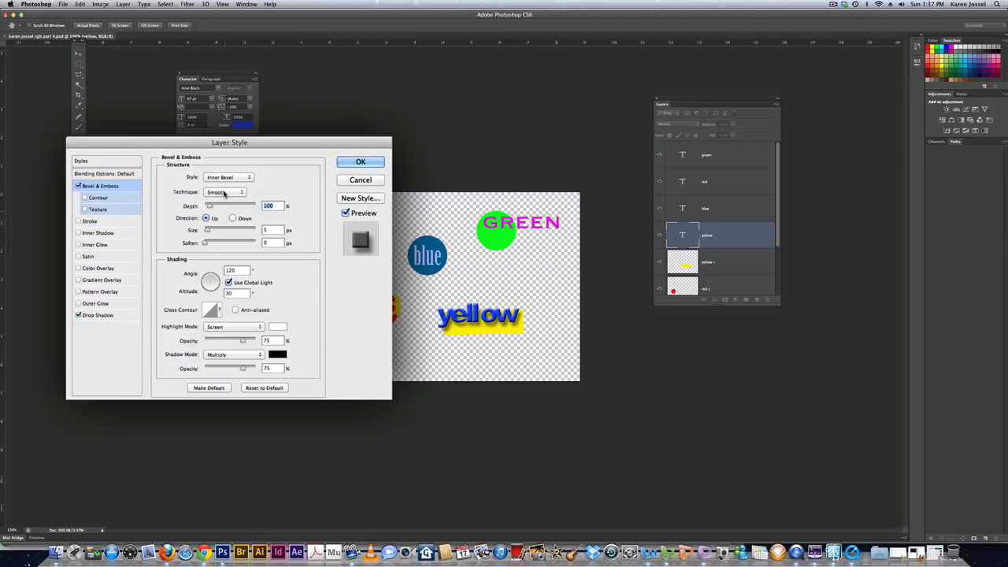
{"action": "left_click", "coordinate": [226, 192]}
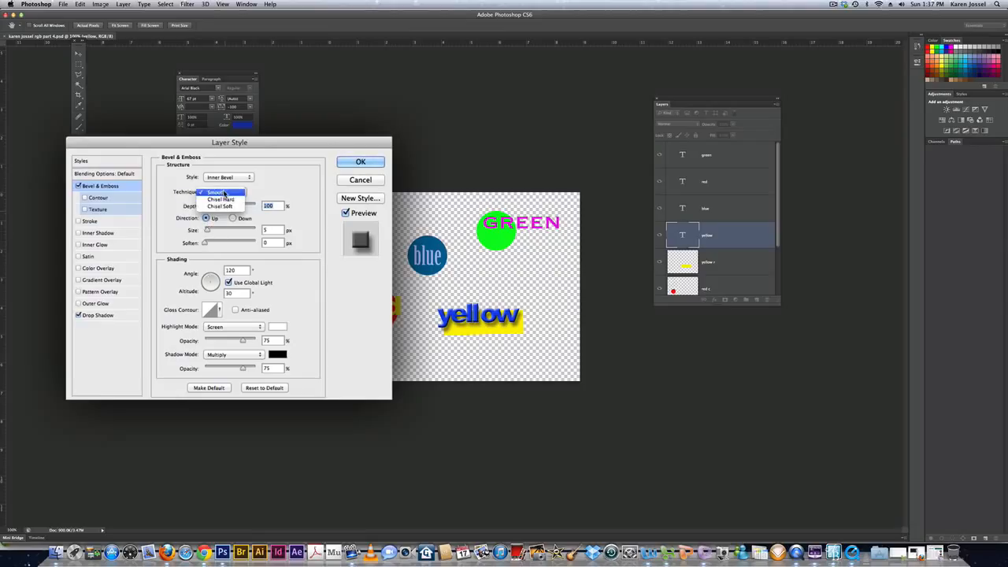
{"action": "left_click", "coordinate": [227, 200]}
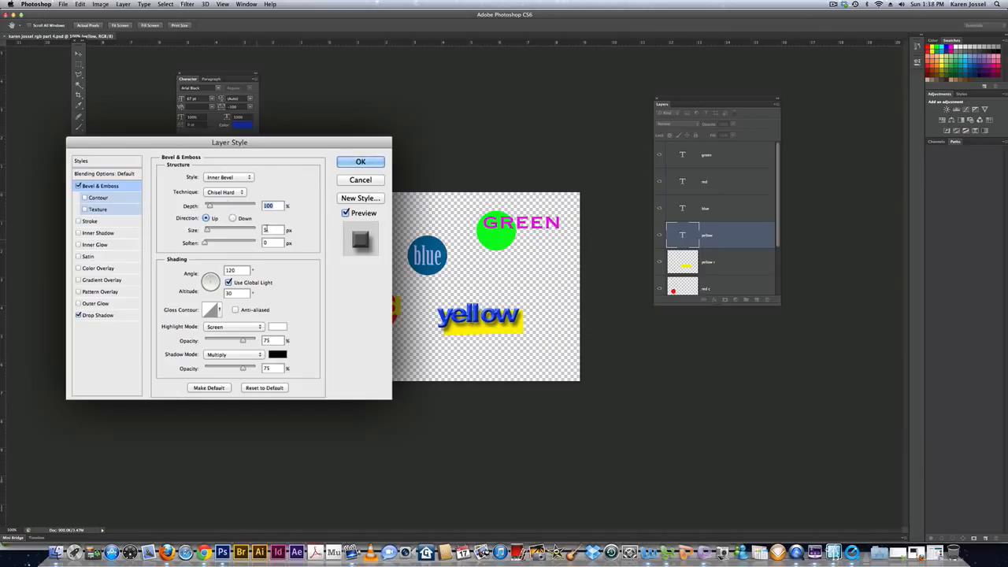
{"action": "left_click", "coordinate": [264, 229]}
{"action": "type", "text": "3"}
- Enable the bevel's Contour, set its gloss contour to Half Round and apply the layer style
{"action": "left_click", "coordinate": [84, 197]}
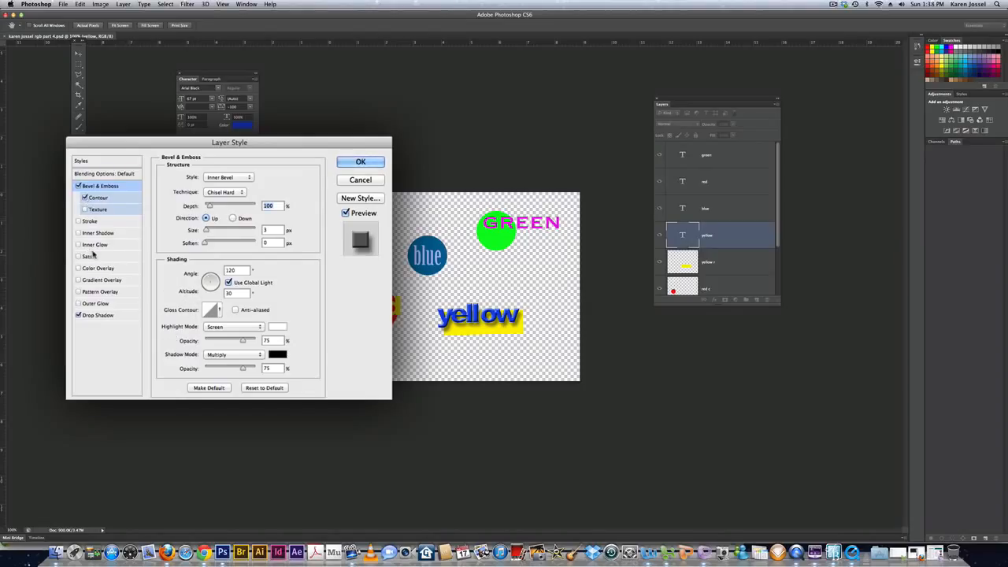
{"action": "left_click", "coordinate": [216, 312]}
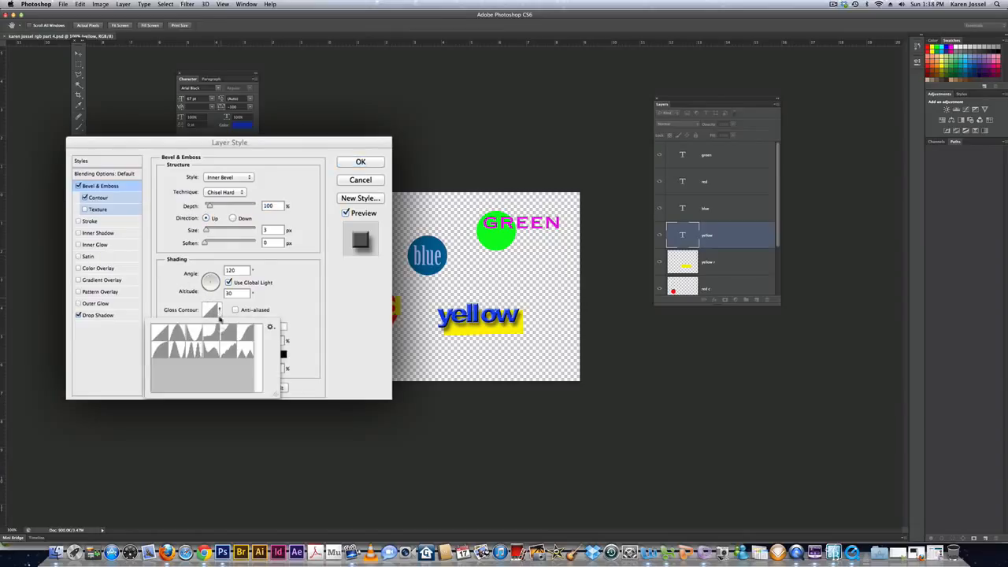
{"action": "left_click", "coordinate": [193, 351]}
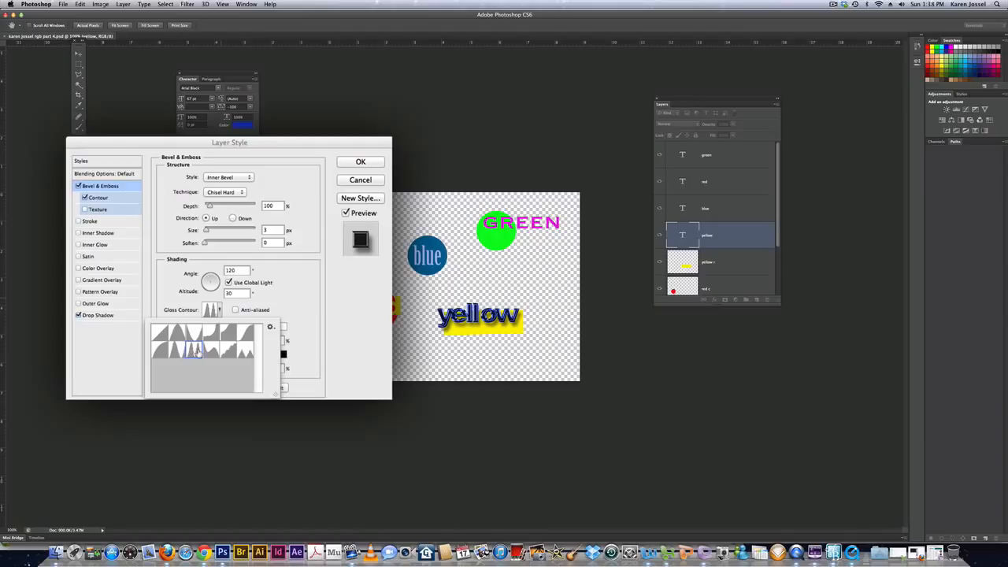
{"action": "left_click", "coordinate": [176, 352]}
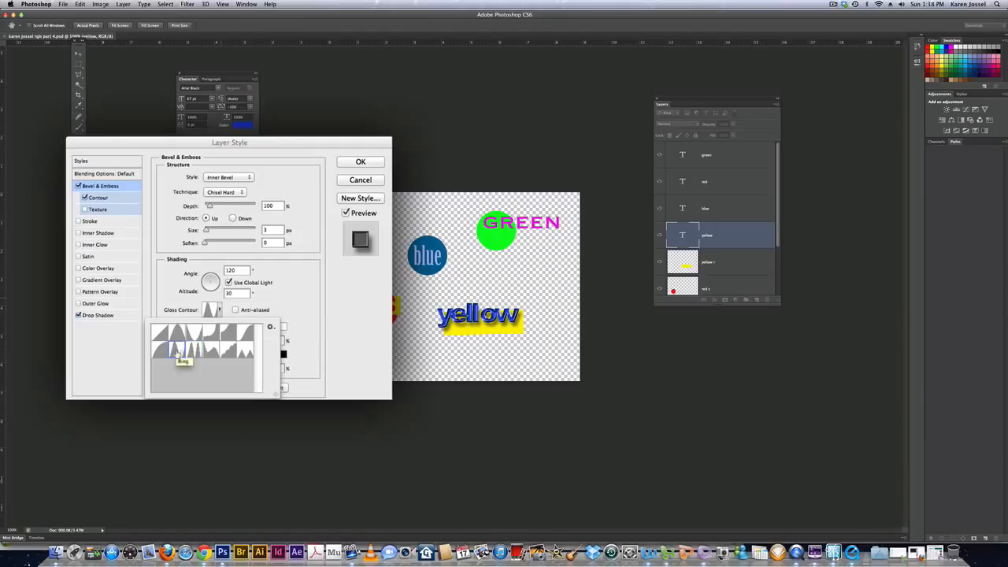
{"action": "left_click", "coordinate": [162, 352]}
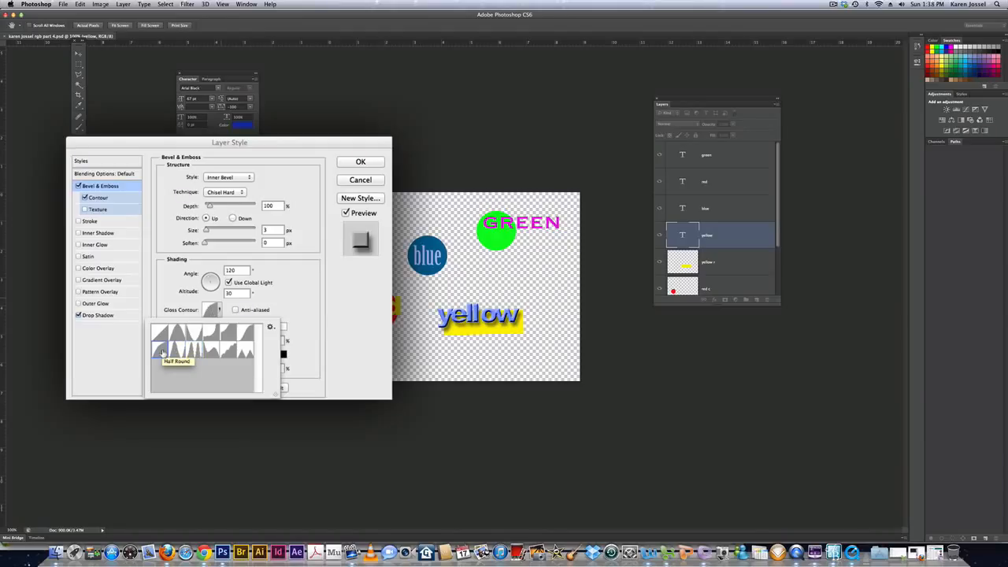
{"action": "left_click", "coordinate": [360, 162]}
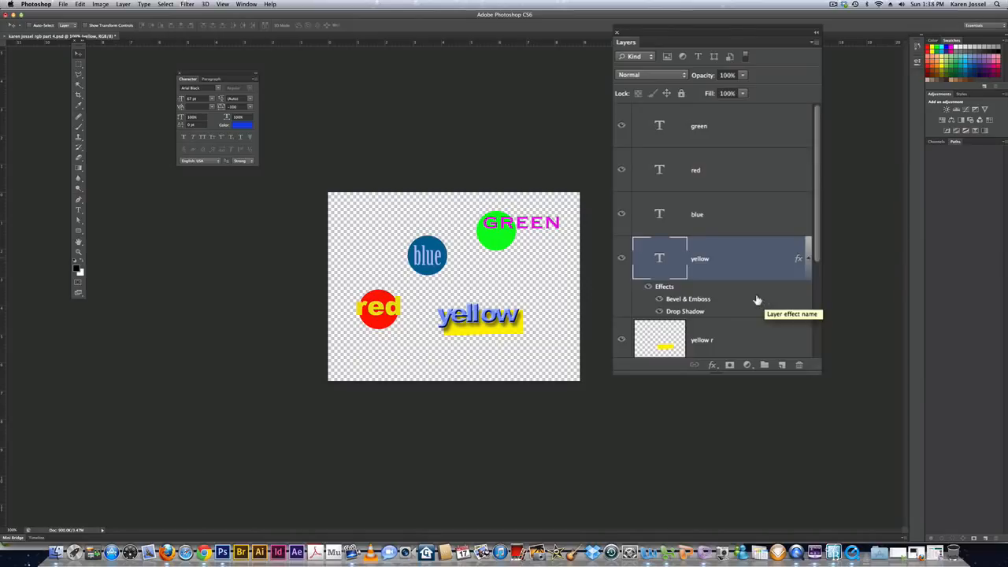
- Move all layer effects from the yellow text to the blue text layer, and copy them back onto the yellow text layer
{"action": "key", "text": "super+apostrophe"}
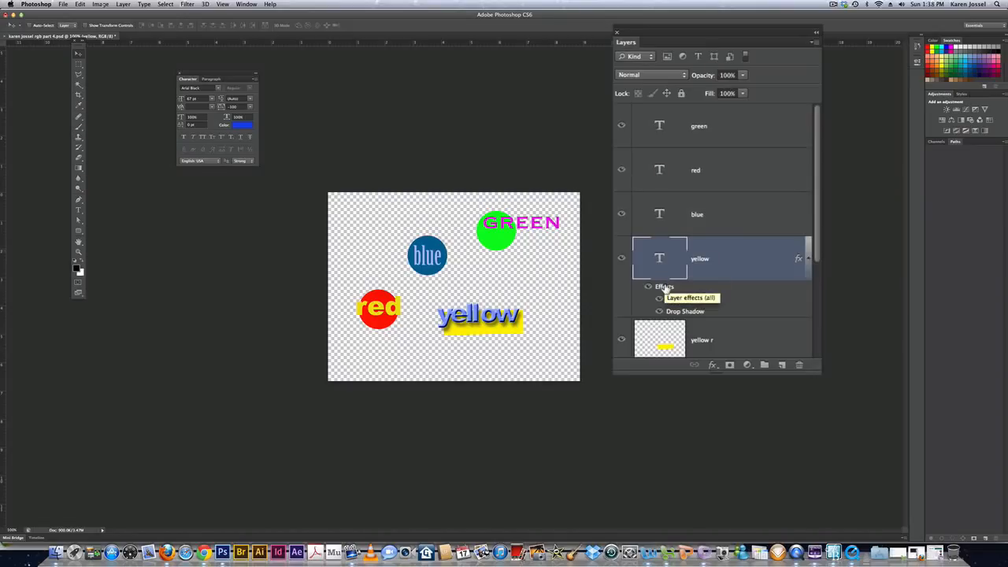
{"action": "left_click_drag", "start_coordinate": [666, 289], "coordinate": [666, 212]}
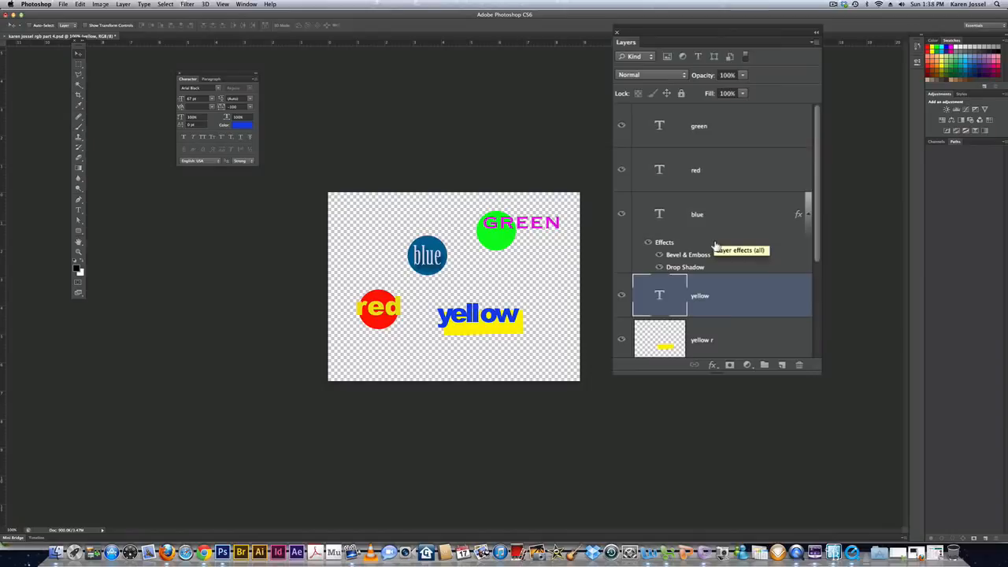
{"action": "key", "text": "alt"}
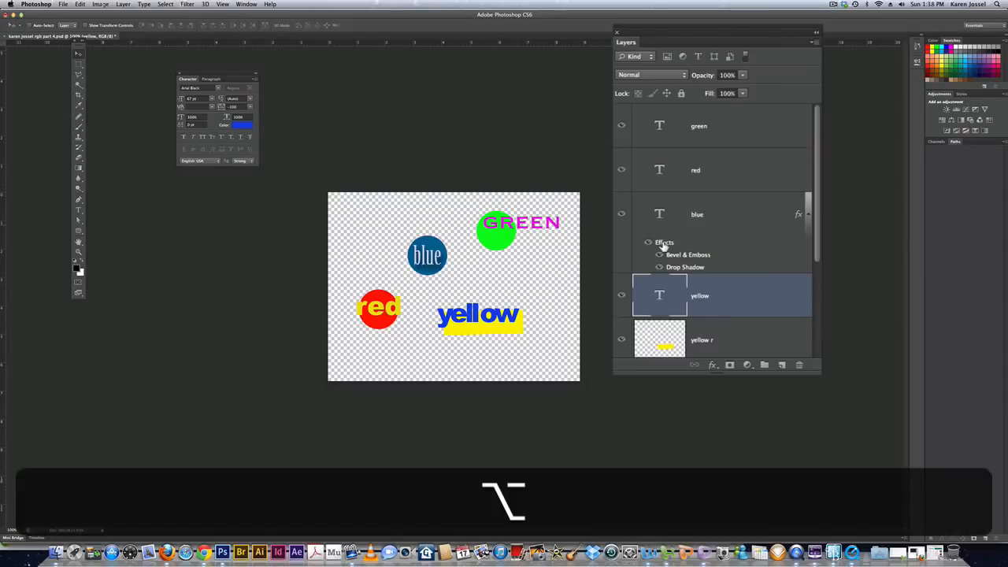
{"action": "left_click_drag", "start_coordinate": [664, 245], "coordinate": [665, 304]}
{"action": "left_click_drag", "start_coordinate": [664, 305], "coordinate": [664, 306]}
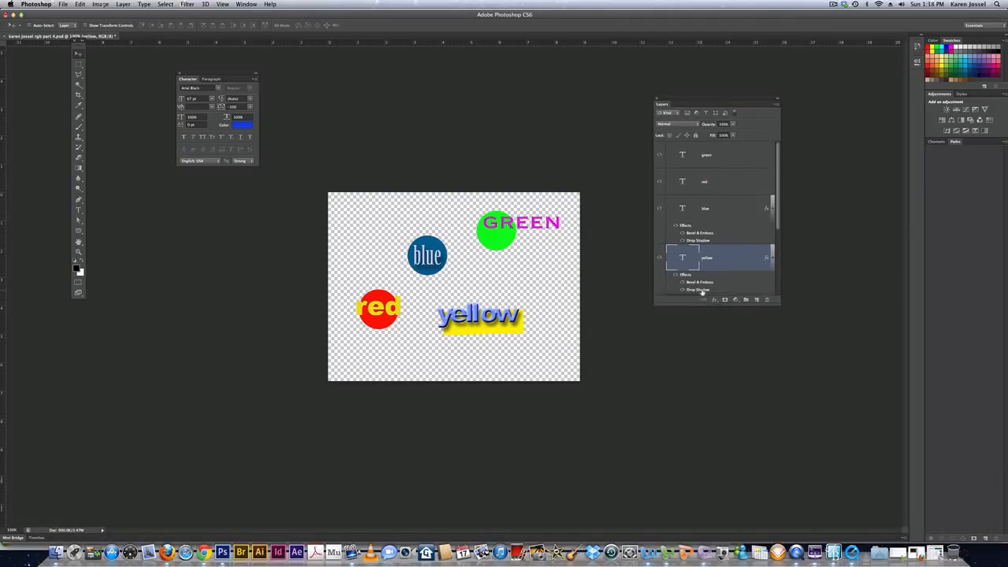
- Copy only the yellow text's drop shadow to the green text layer, and all of its effects to the yellow rectangle layer
{"action": "key", "text": "alt"}
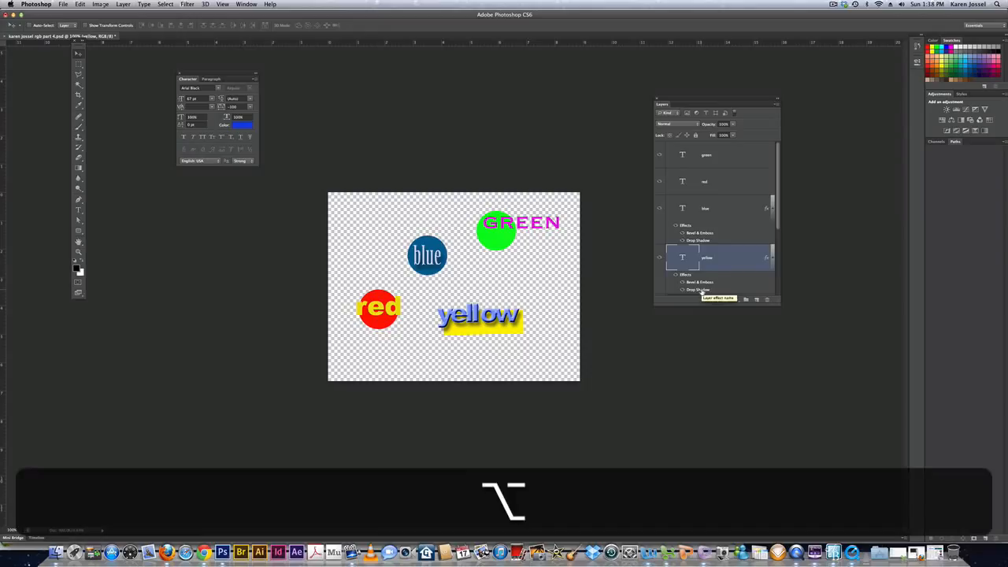
{"action": "left_click_drag", "start_coordinate": [698, 290], "coordinate": [707, 156]}
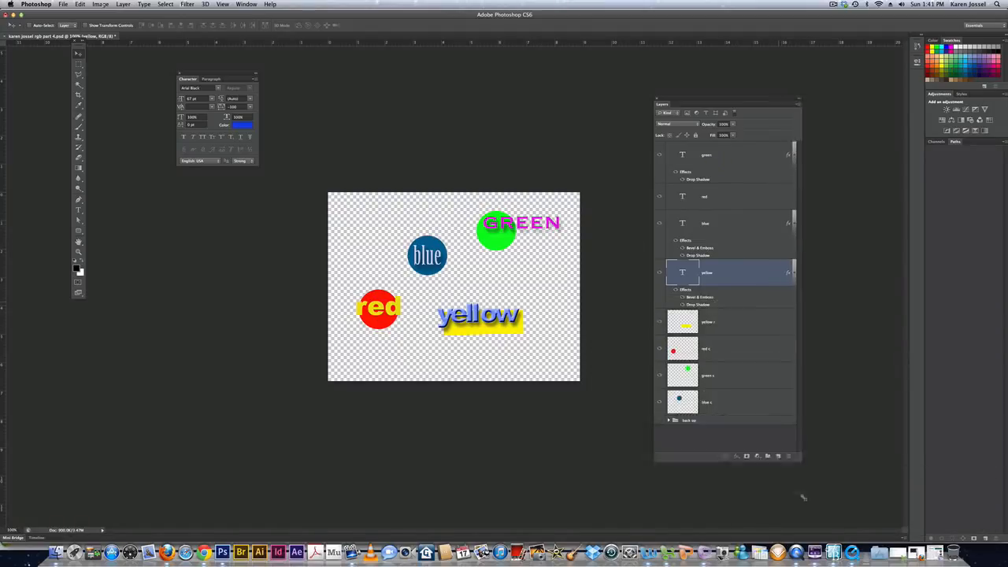
{"action": "left_click_drag", "start_coordinate": [803, 497], "coordinate": [806, 513]}
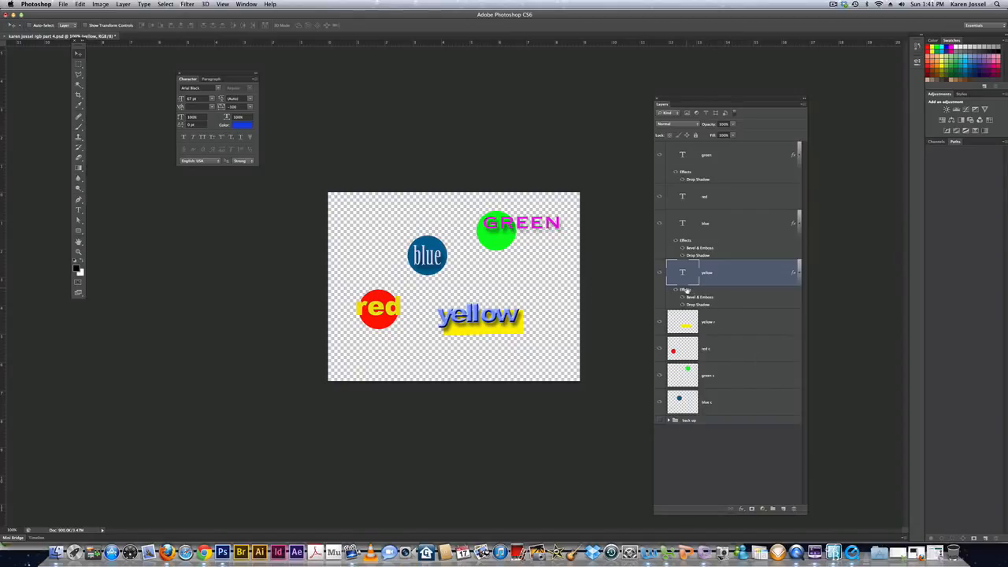
{"action": "key", "text": "alt"}
{"action": "left_click_drag", "start_coordinate": [685, 290], "coordinate": [687, 325]}
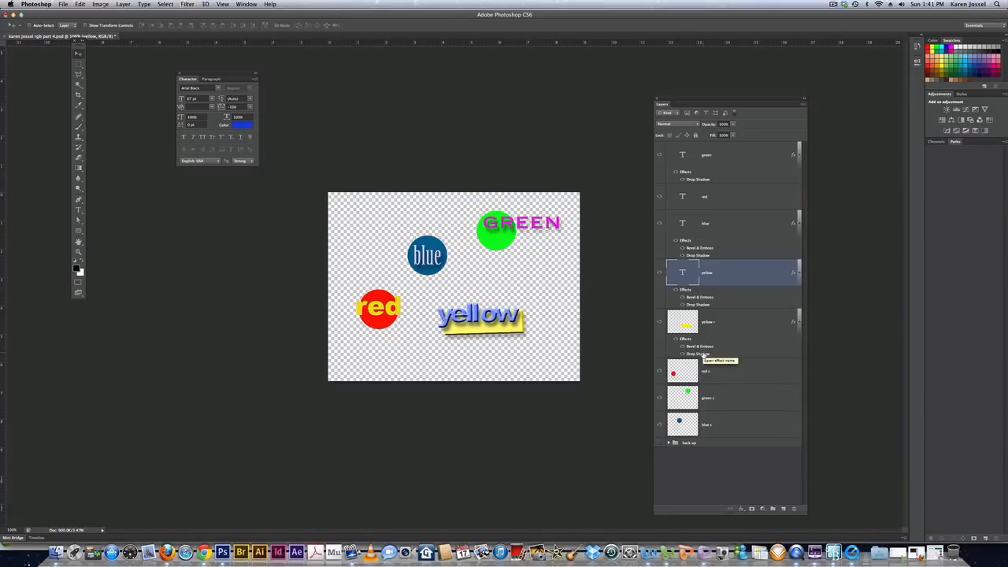
- Delete the drop shadow from the yellow rectangle layer and undo the deletion
{"action": "left_click_drag", "start_coordinate": [701, 356], "coordinate": [794, 509]}
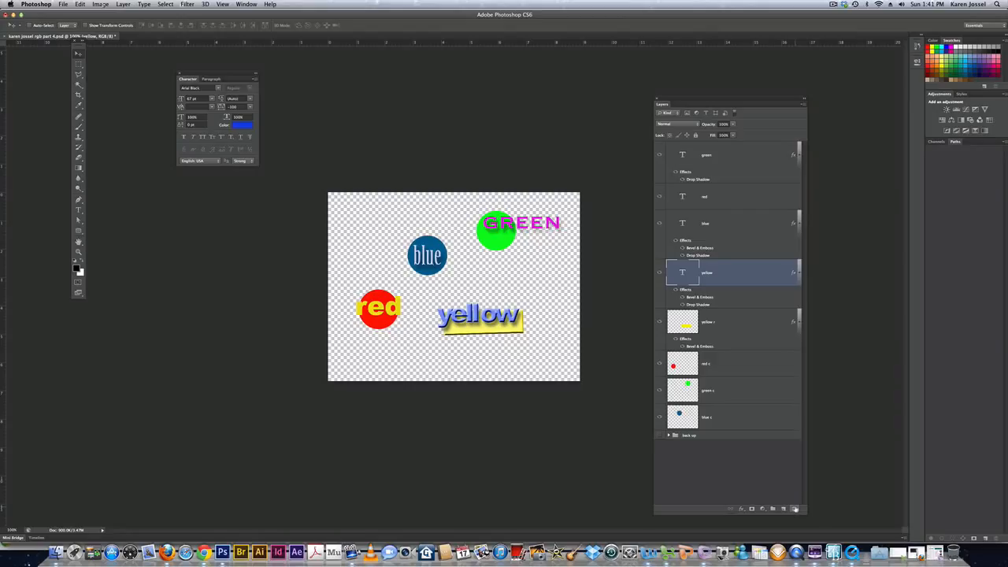
{"action": "key", "text": "super+z"}
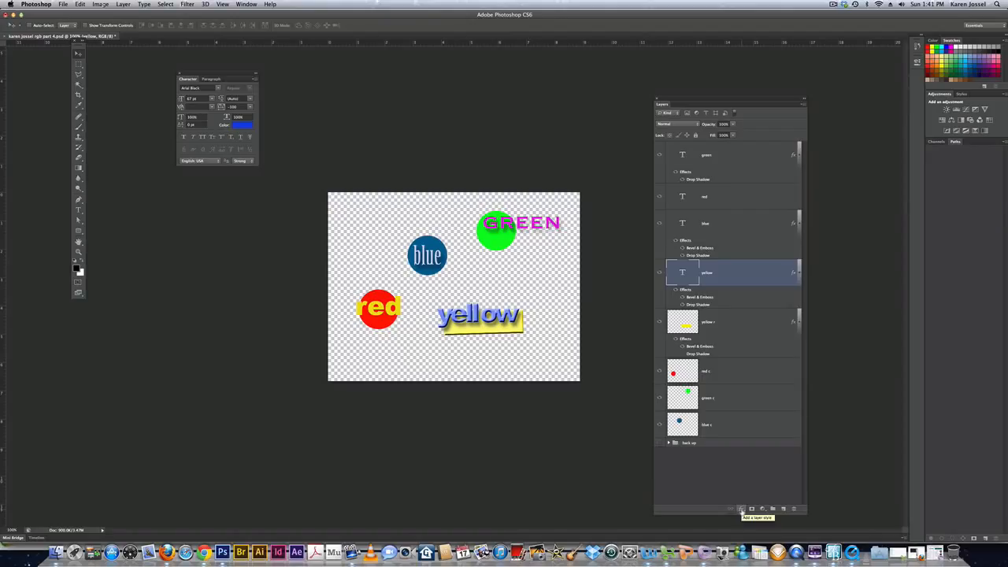
{"action": "left_click", "coordinate": [742, 510]}
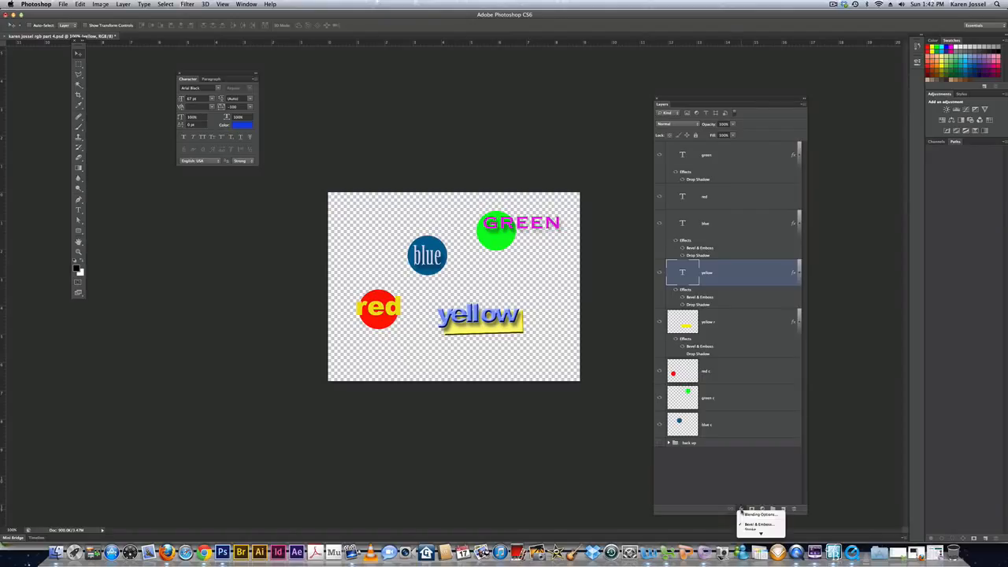
{"action": "mouse_move", "coordinate": [751, 535]}
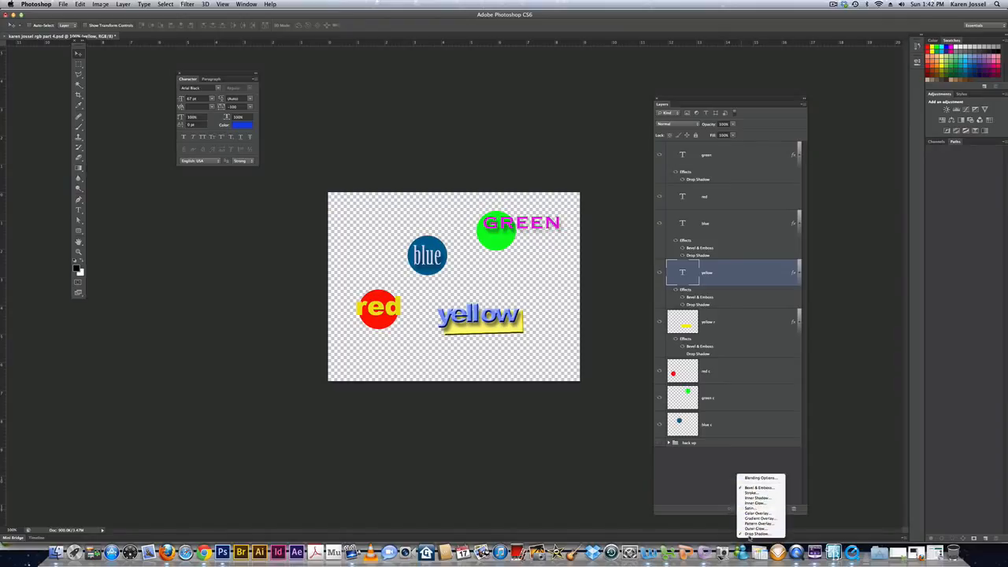
{"action": "left_click", "coordinate": [752, 524]}
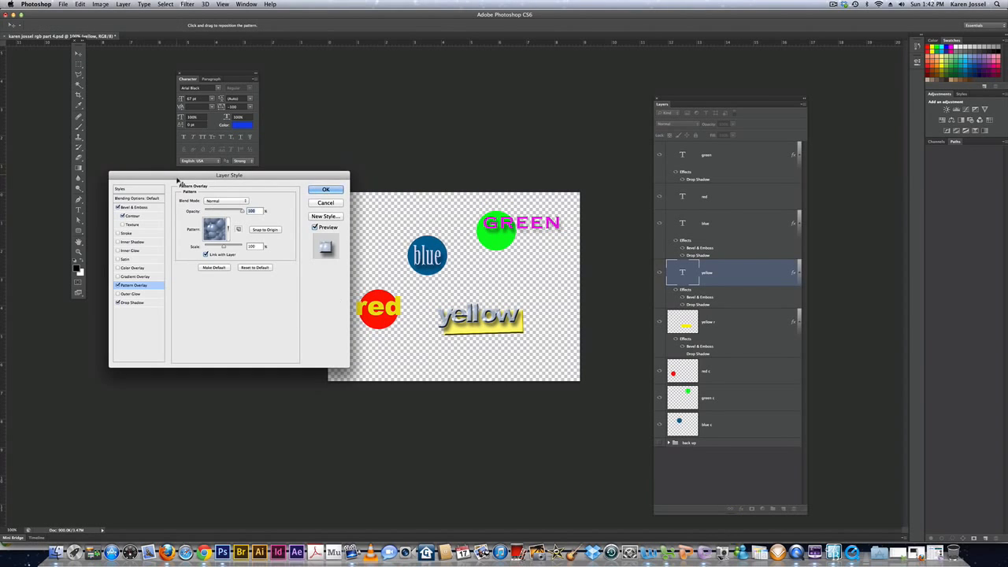
{"action": "left_click_drag", "start_coordinate": [178, 181], "coordinate": [155, 236]}
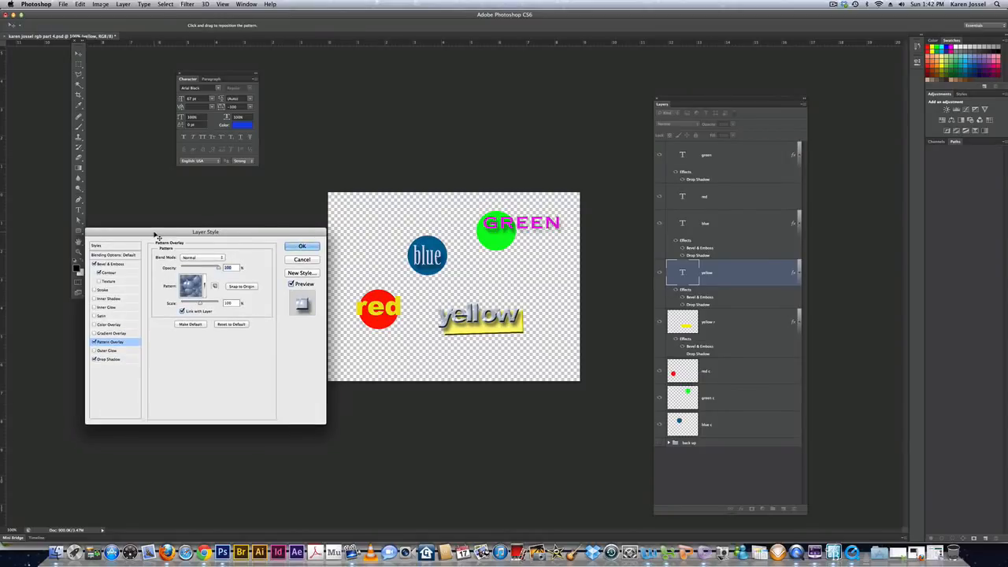
{"action": "left_click_drag", "start_coordinate": [154, 232], "coordinate": [155, 232]}
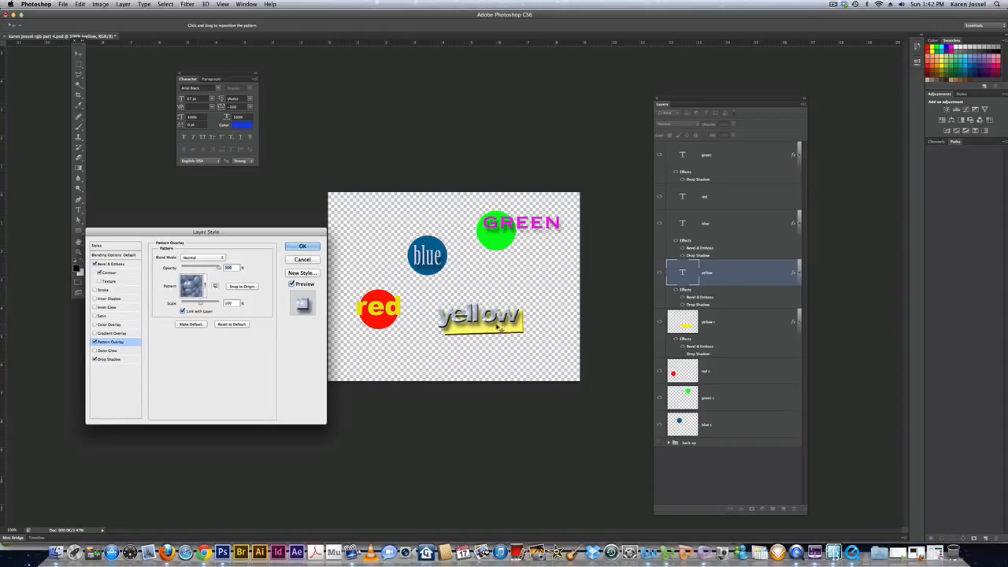
{"action": "left_click", "coordinate": [302, 259]}
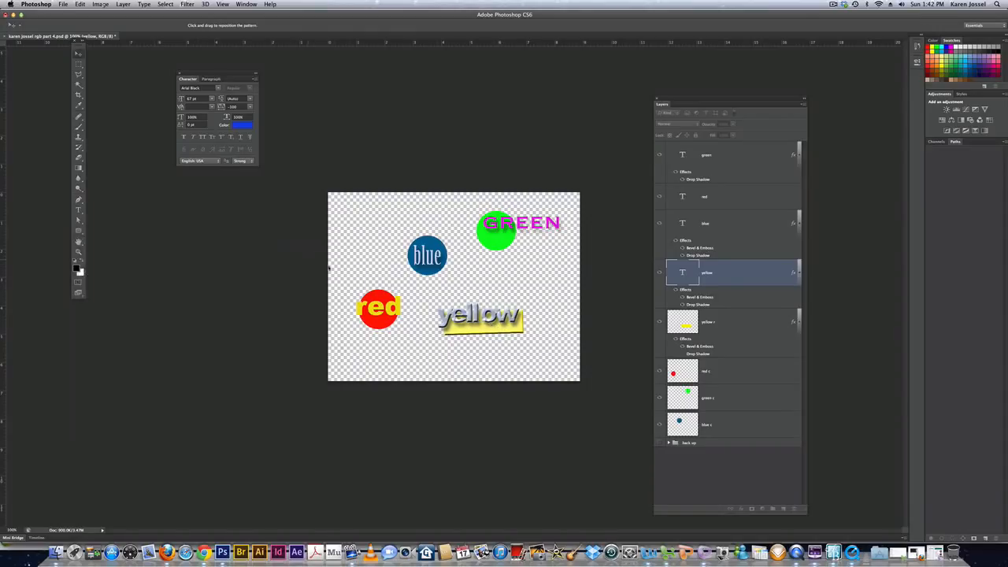
- Add a Pattern Overlay to the red circle layer and append the Erodible Textures set to the available patterns
{"action": "left_click", "coordinate": [733, 371]}
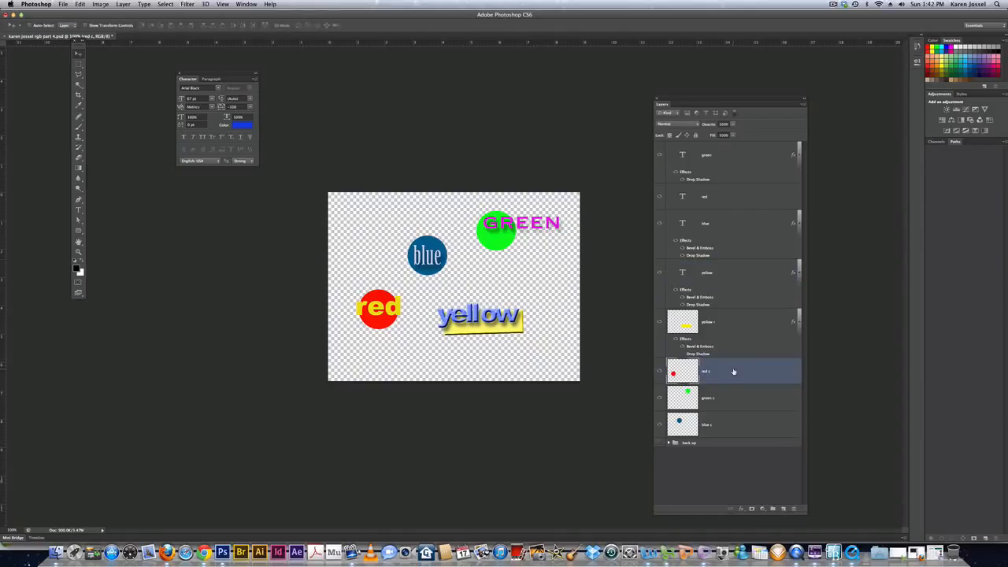
{"action": "left_click", "coordinate": [741, 510]}
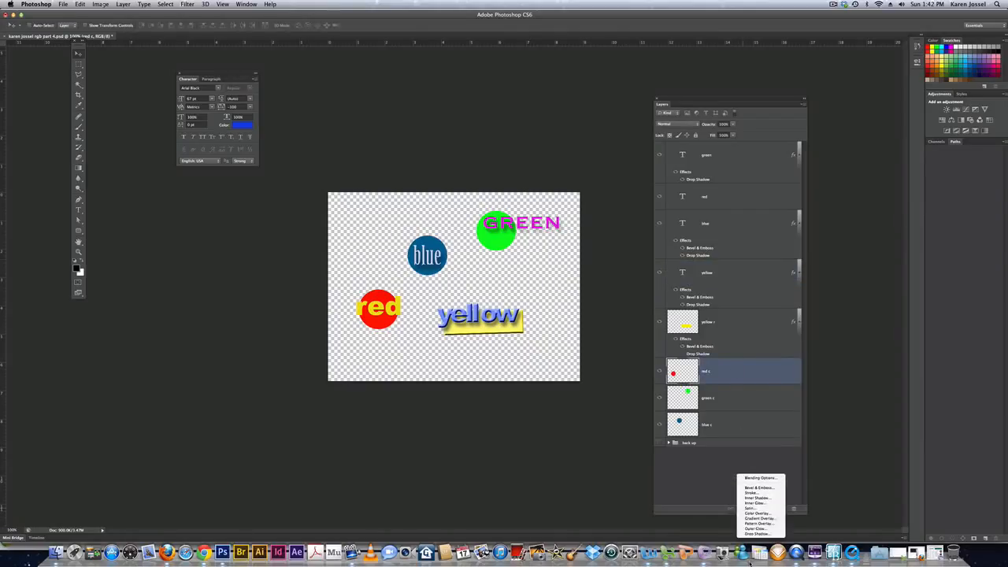
{"action": "left_click", "coordinate": [756, 523]}
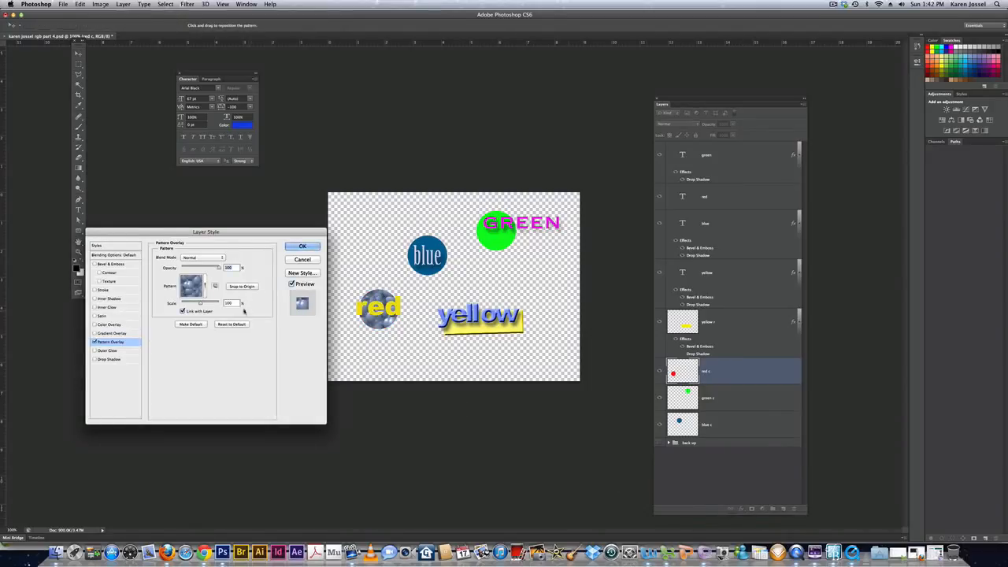
{"action": "left_click", "coordinate": [214, 286]}
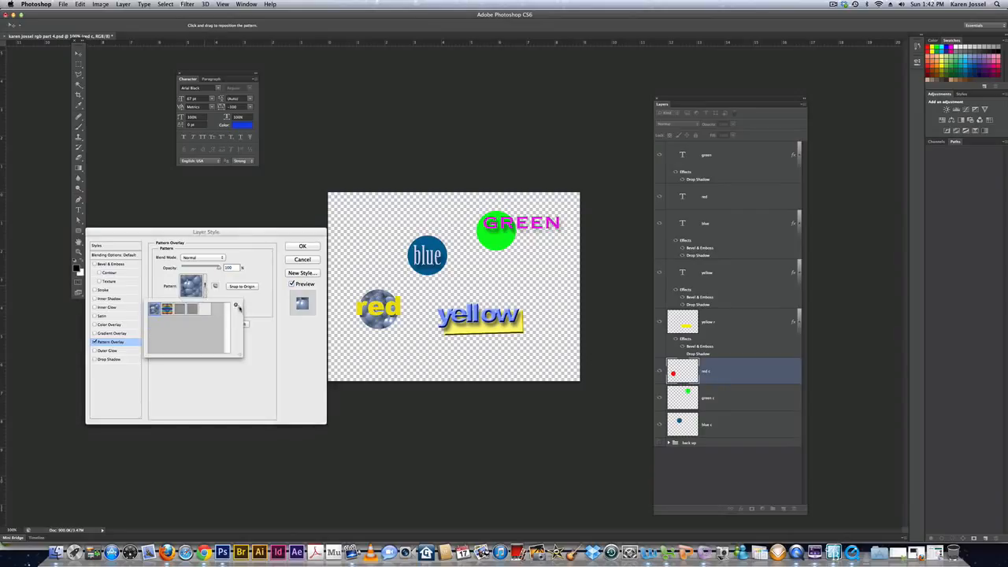
{"action": "left_click", "coordinate": [235, 305]}
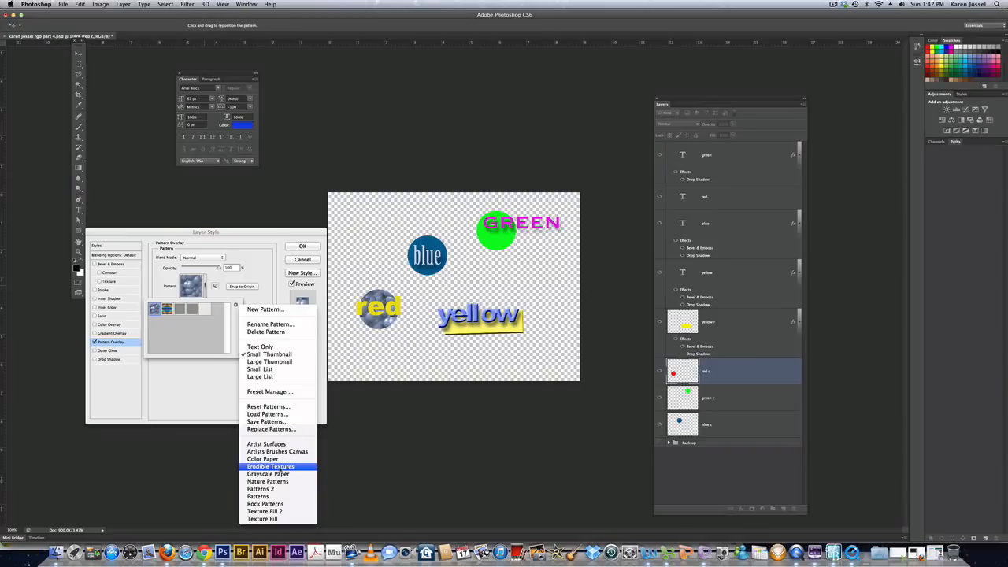
{"action": "left_click", "coordinate": [272, 467]}
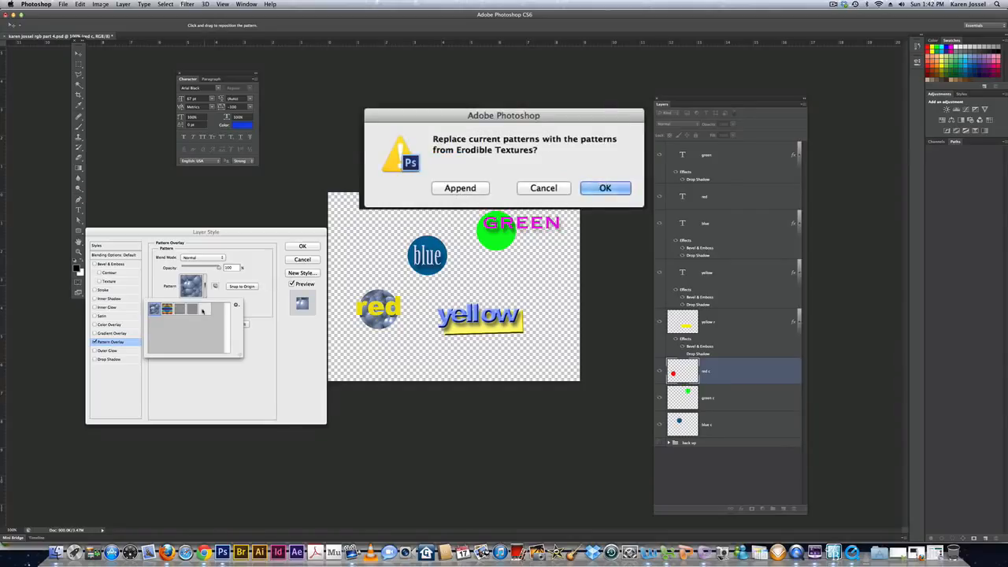
{"action": "left_click", "coordinate": [471, 190]}
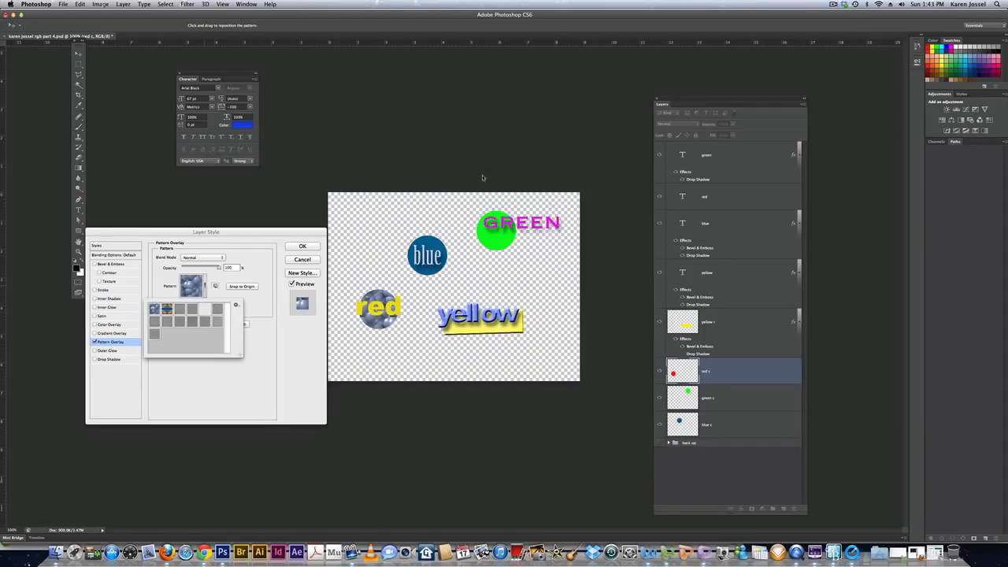
- Append the Nature Patterns set and choose its dark reddish-purple pattern for the red circle's overlay
{"action": "left_click", "coordinate": [237, 305]}
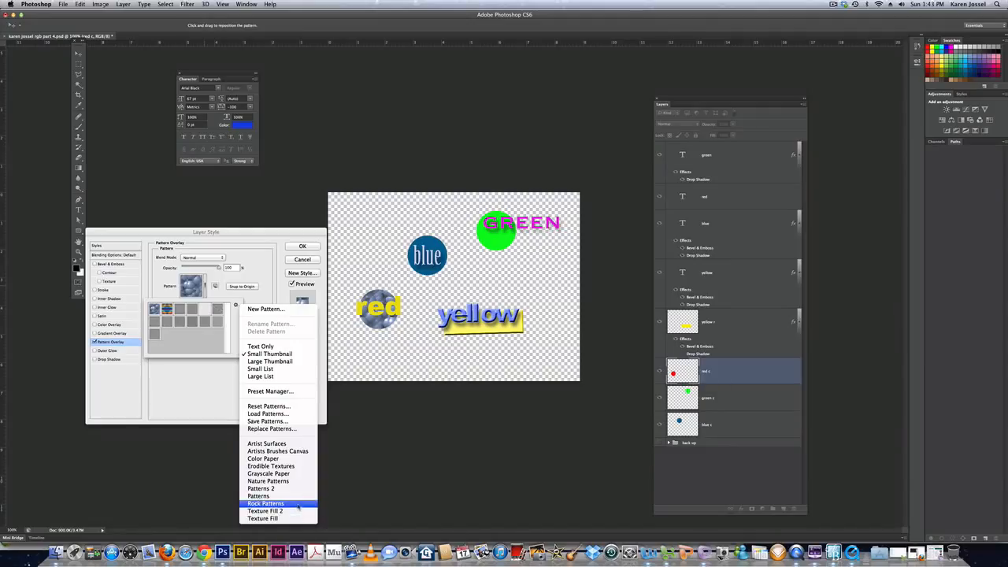
{"action": "left_click", "coordinate": [294, 481]}
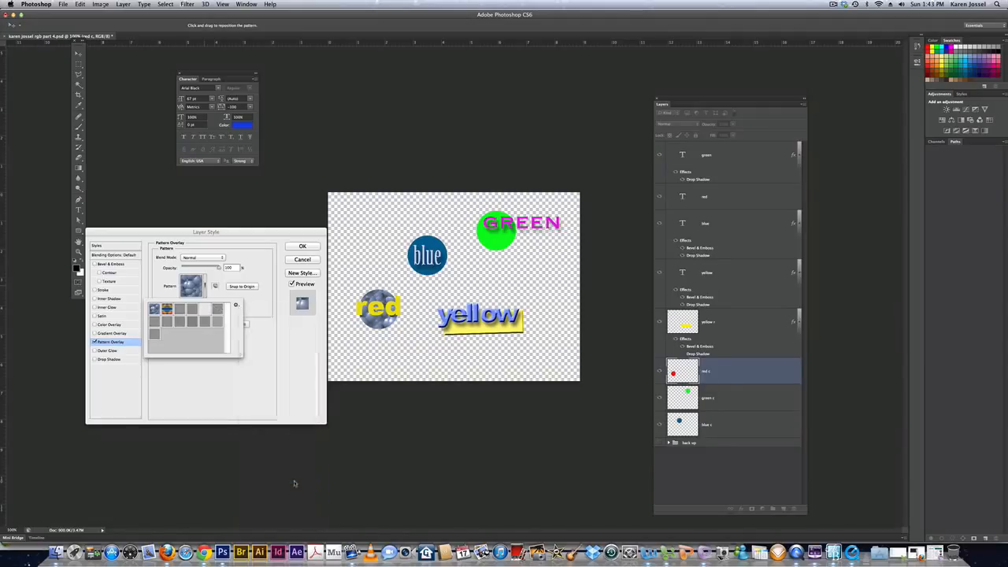
{"action": "left_click", "coordinate": [477, 175]}
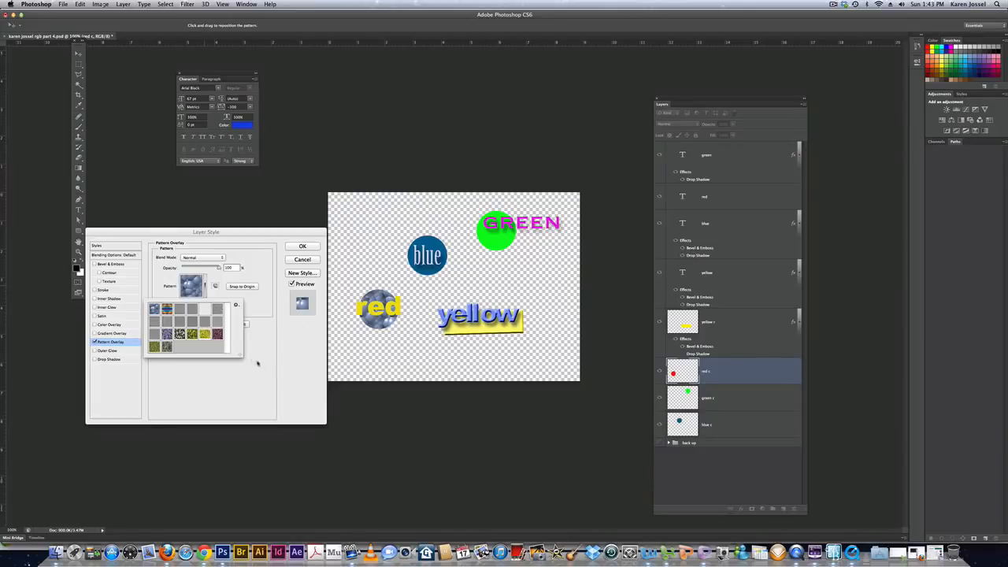
{"action": "left_click", "coordinate": [217, 334]}
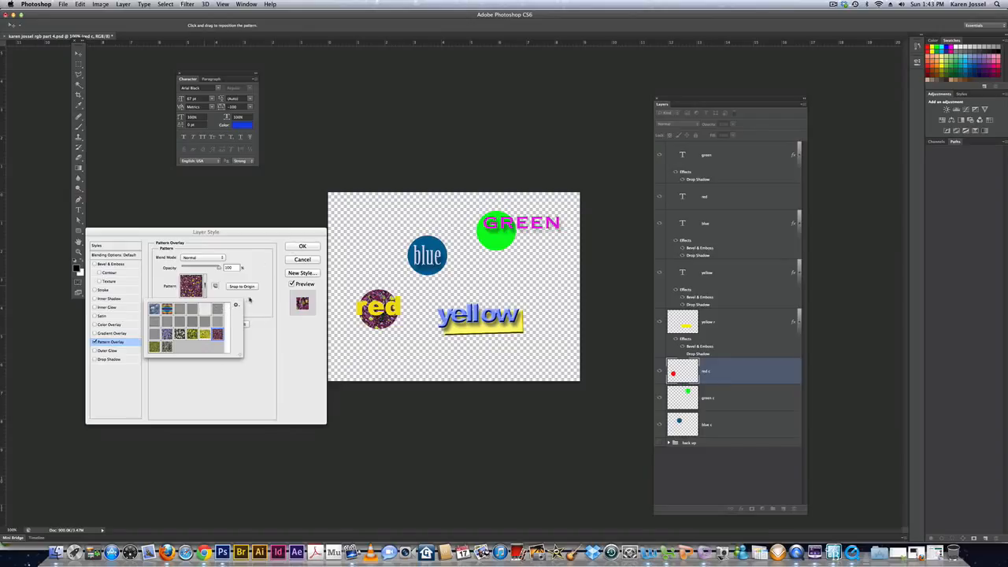
{"action": "left_click", "coordinate": [249, 300]}
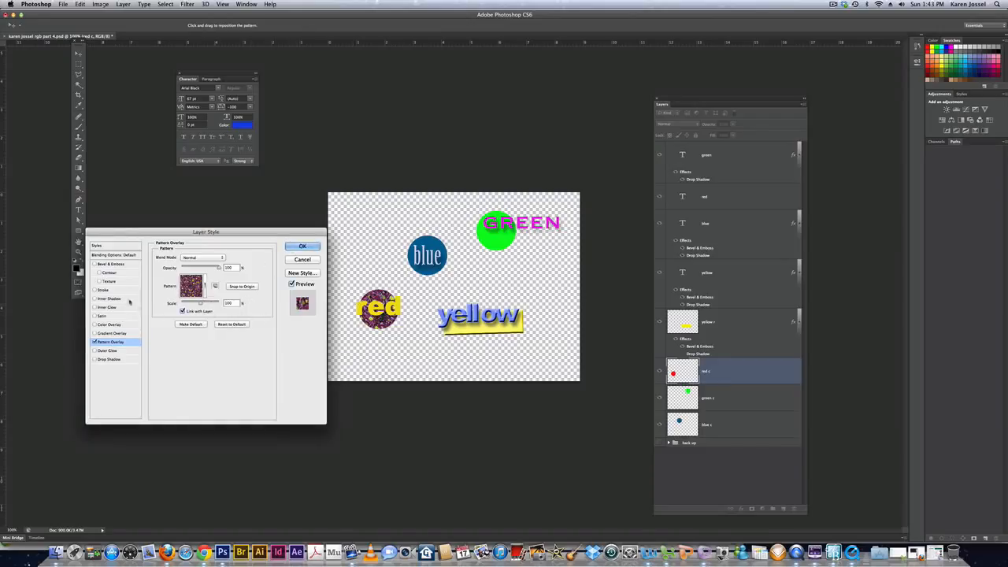
- Add a Bevel & Emboss to the red circle with the Chisel Hard technique and a slightly larger size
{"action": "left_click", "coordinate": [111, 265]}
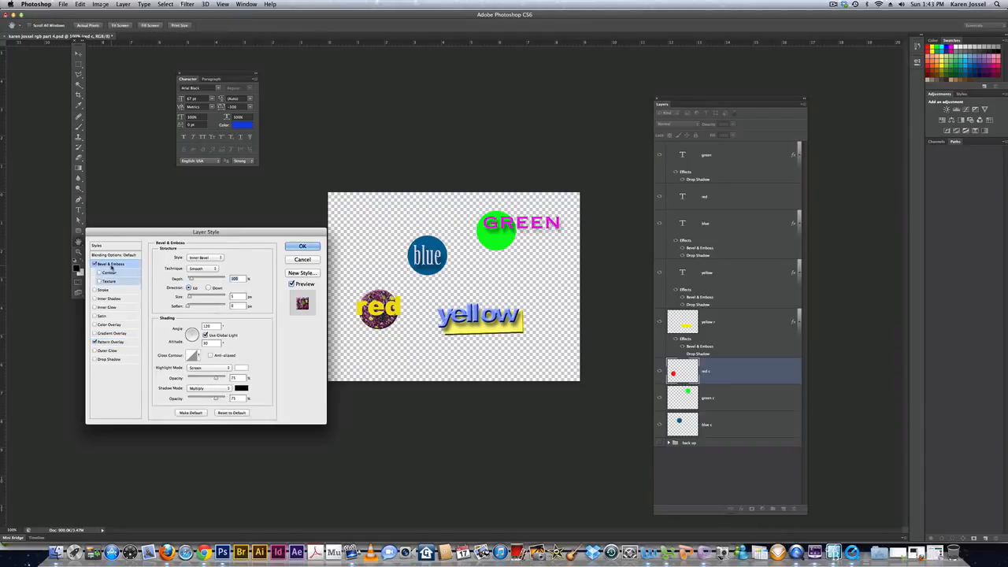
{"action": "left_click", "coordinate": [212, 269]}
{"action": "left_click", "coordinate": [200, 273]}
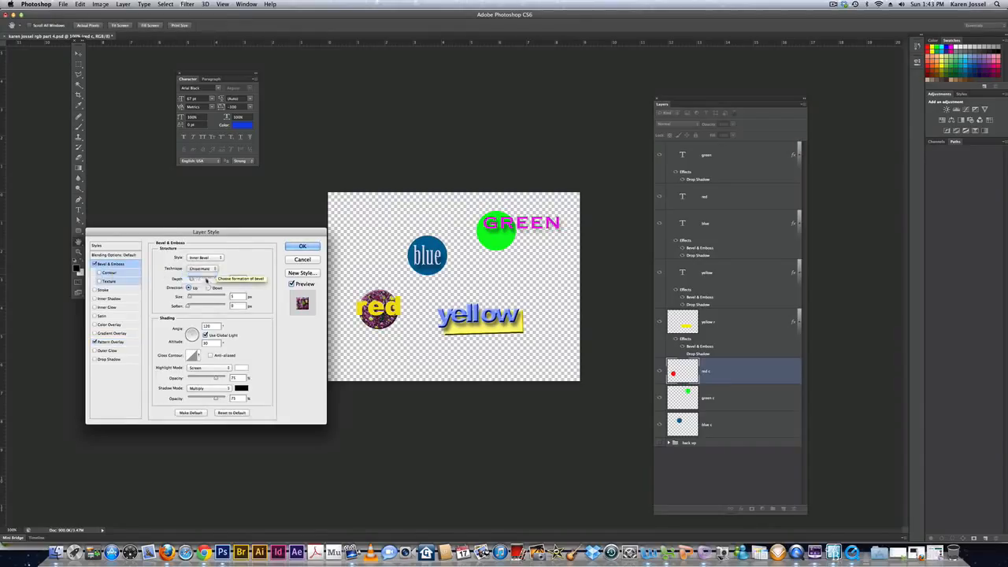
{"action": "left_click_drag", "start_coordinate": [189, 297], "coordinate": [193, 297]}
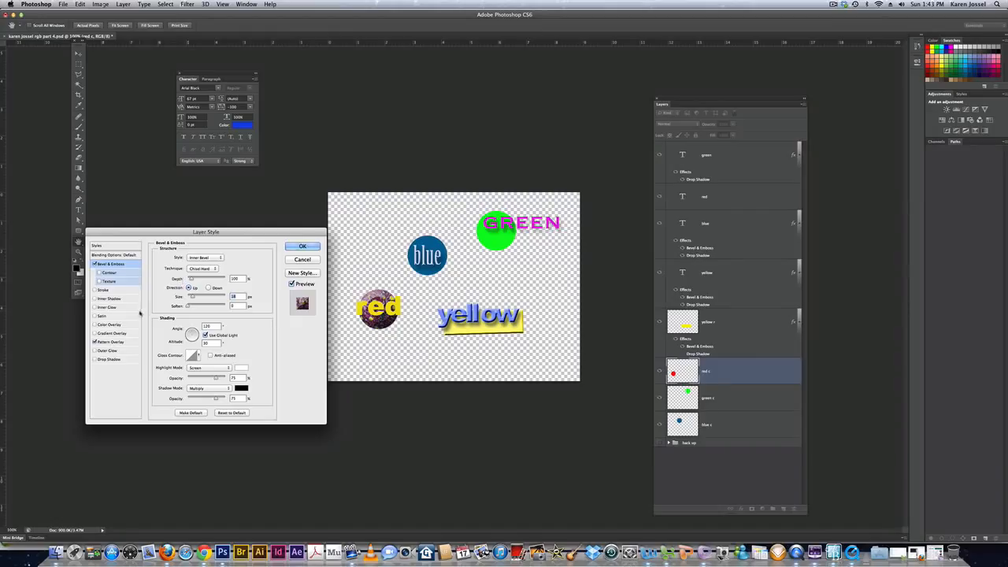
- Add a drop shadow to the red circle without global light, angle about 146° and distance about 21 px, increase its size, and apply the style
{"action": "left_click", "coordinate": [110, 360]}
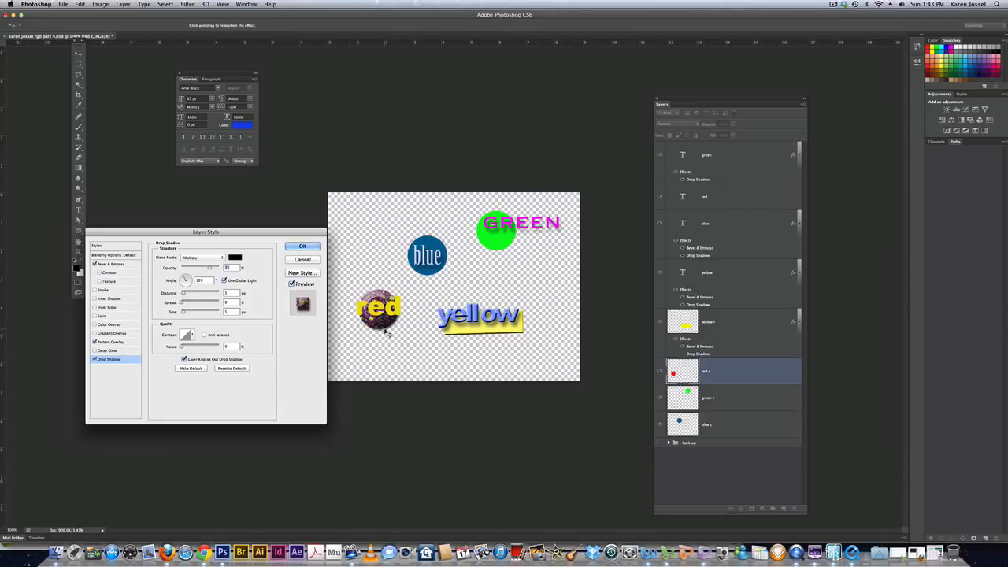
{"action": "left_click_drag", "start_coordinate": [385, 331], "coordinate": [389, 335]}
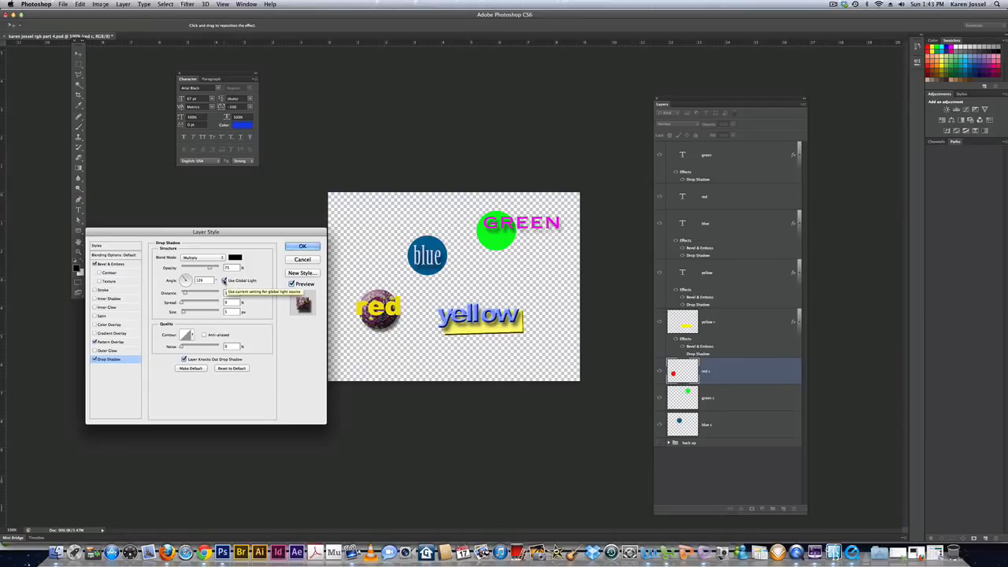
{"action": "left_click", "coordinate": [224, 280]}
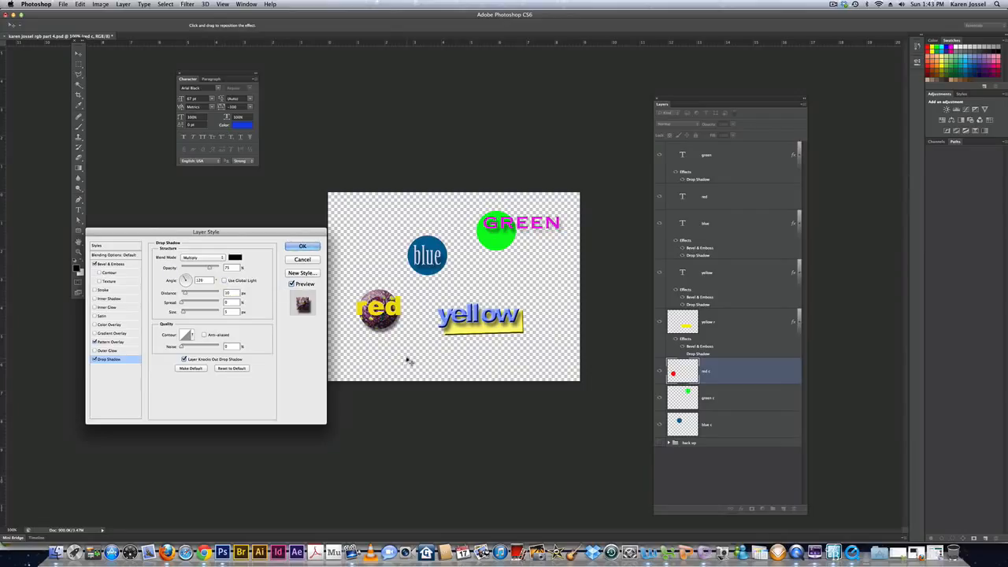
{"action": "mouse_move", "coordinate": [395, 336]}
{"action": "left_mouse_down"}
{"action": "mouse_move", "coordinate": [387, 343]}
{"action": "mouse_move", "coordinate": [393, 334]}
{"action": "left_mouse_up"}
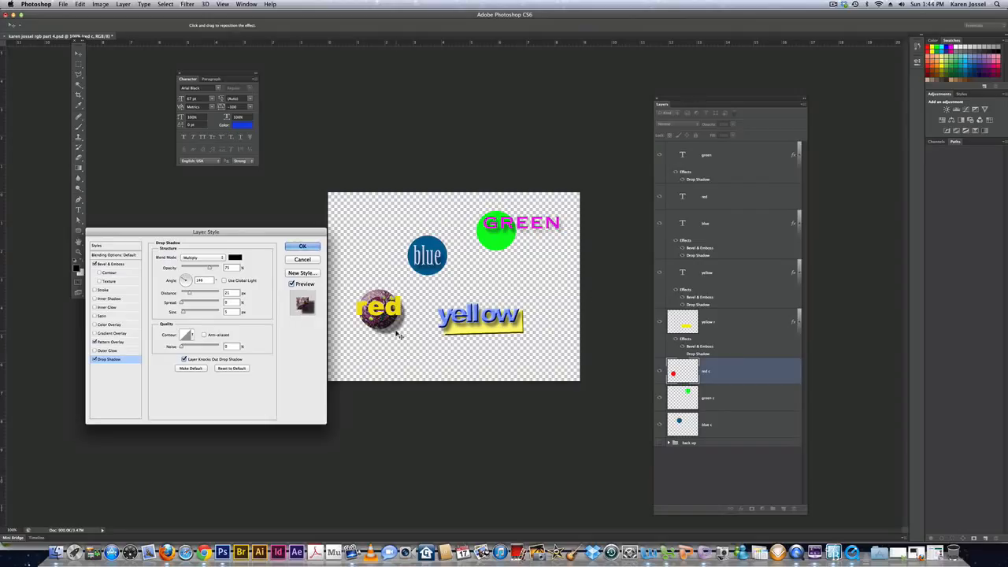
{"action": "left_click_drag", "start_coordinate": [184, 312], "coordinate": [187, 313]}
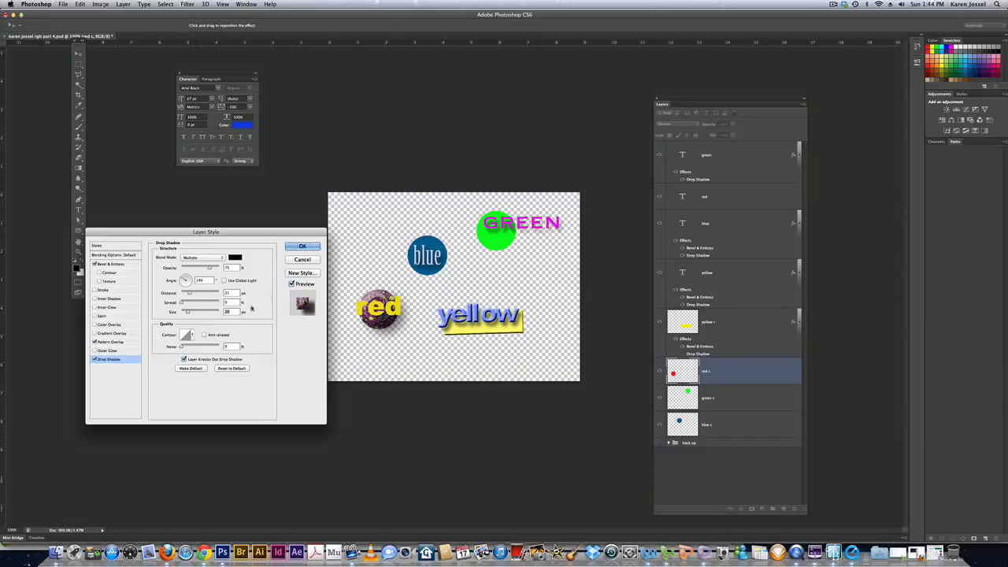
{"action": "left_click", "coordinate": [301, 246]}
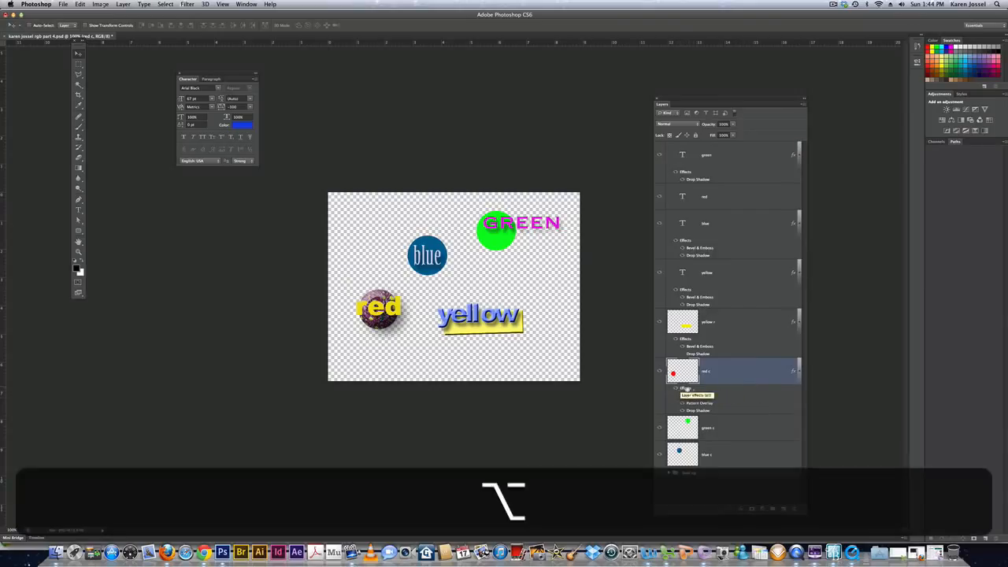
- Copy all effects from the red circle to the green circle layer and change the copy's overlay to the yellow nature pattern
{"action": "left_click_drag", "start_coordinate": [687, 390], "coordinate": [690, 428], "text": "alt"}
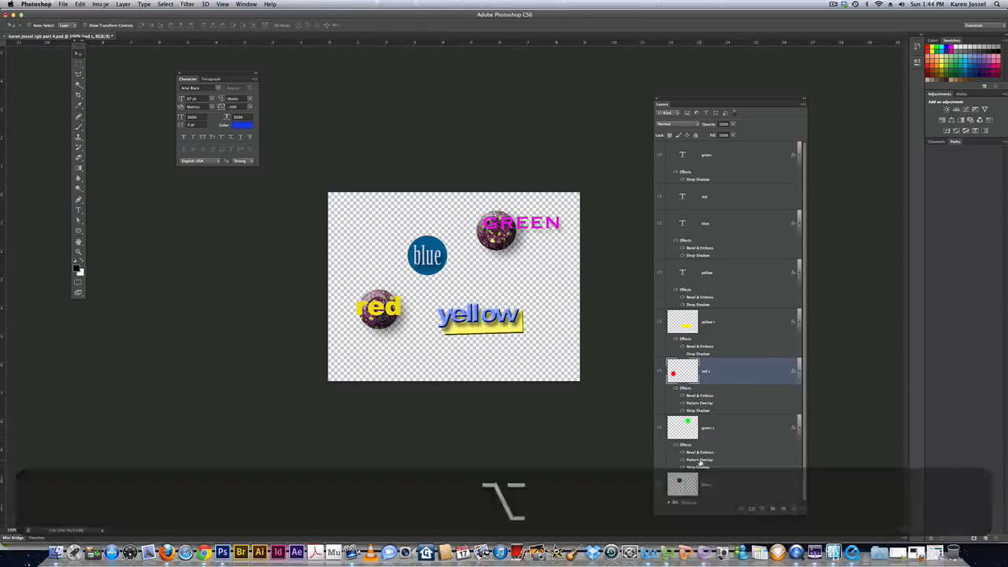
{"action": "double_click", "coordinate": [700, 460]}
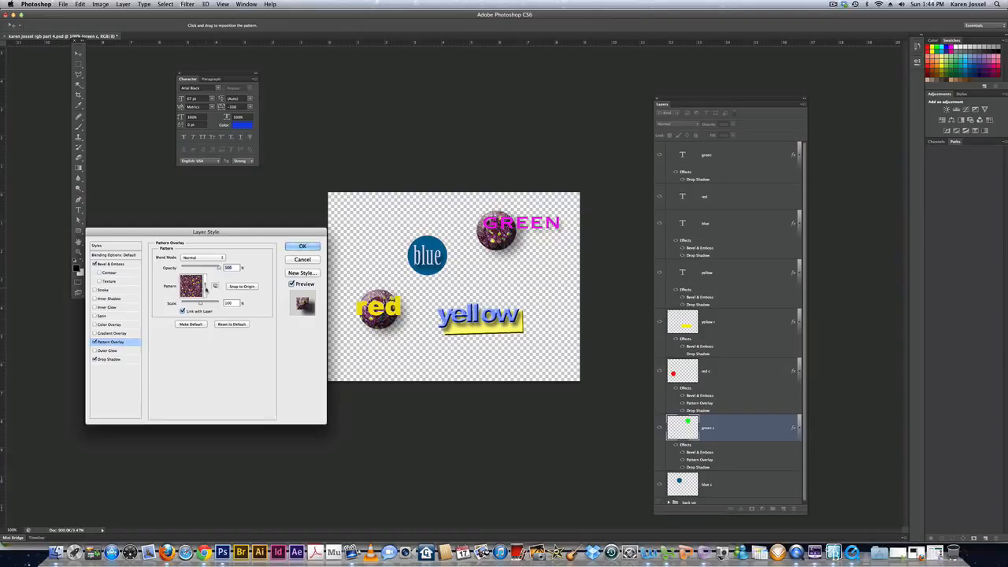
{"action": "left_click", "coordinate": [207, 292]}
{"action": "left_click", "coordinate": [204, 334]}
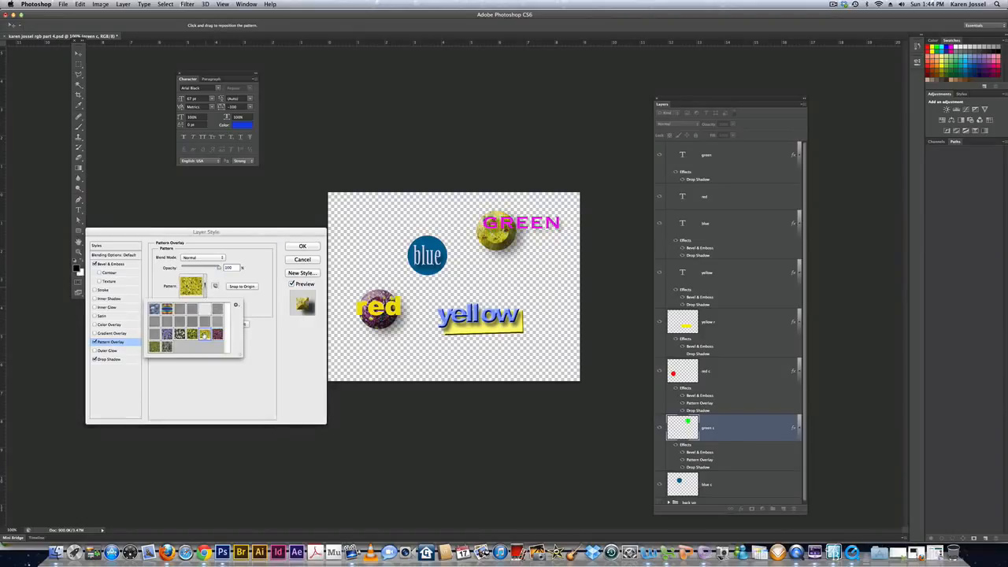
{"action": "left_click", "coordinate": [298, 246]}
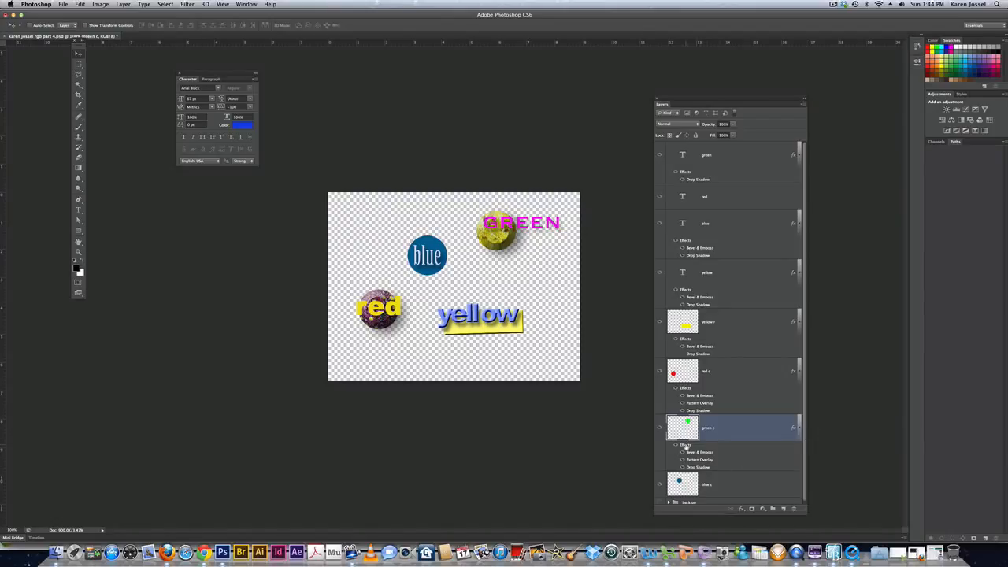
- Copy all effects from the green circle to the blue circle layer and change the copy's overlay to the green grass-like nature pattern
{"action": "key", "text": "alt"}
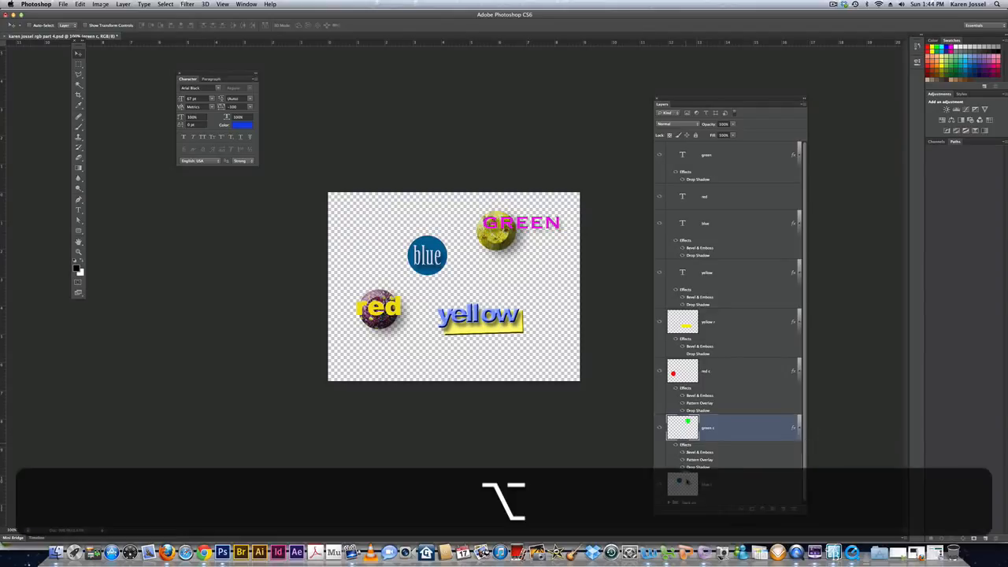
{"action": "left_click_drag", "start_coordinate": [684, 445], "coordinate": [689, 483]}
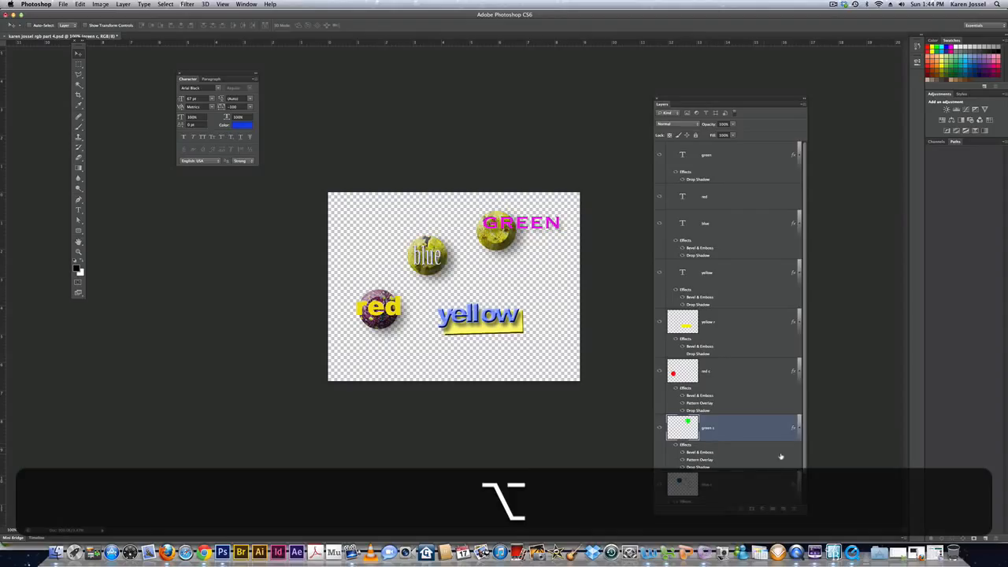
{"action": "scroll", "coordinate": [803, 467], "scroll_direction": "down", "scroll_amount": 2}
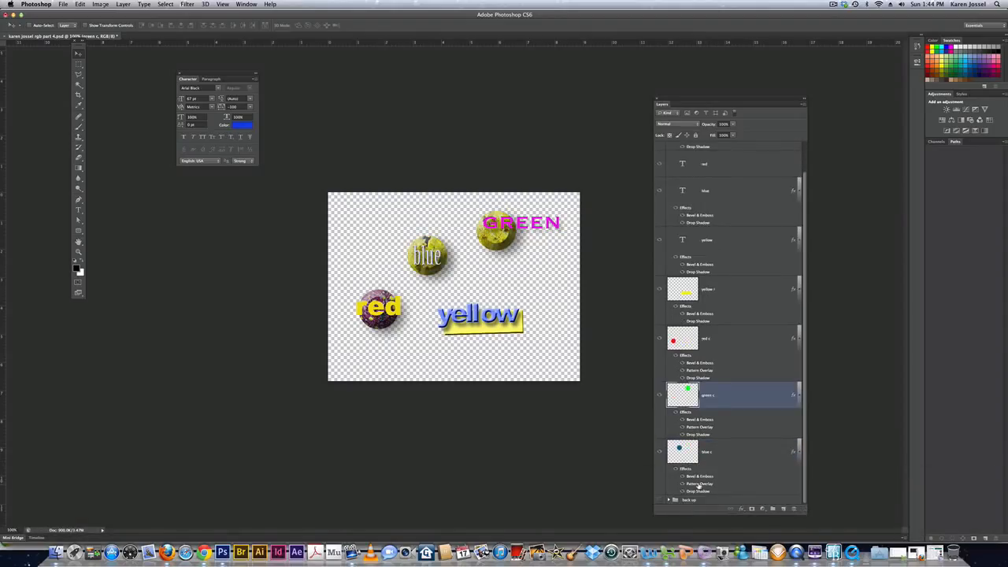
{"action": "double_click", "coordinate": [699, 486]}
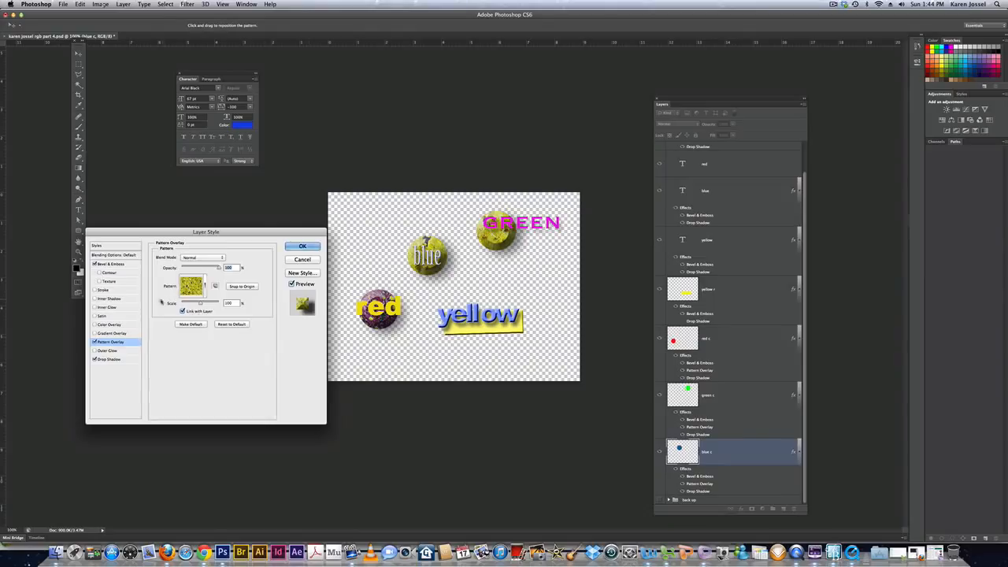
{"action": "left_click", "coordinate": [207, 288]}
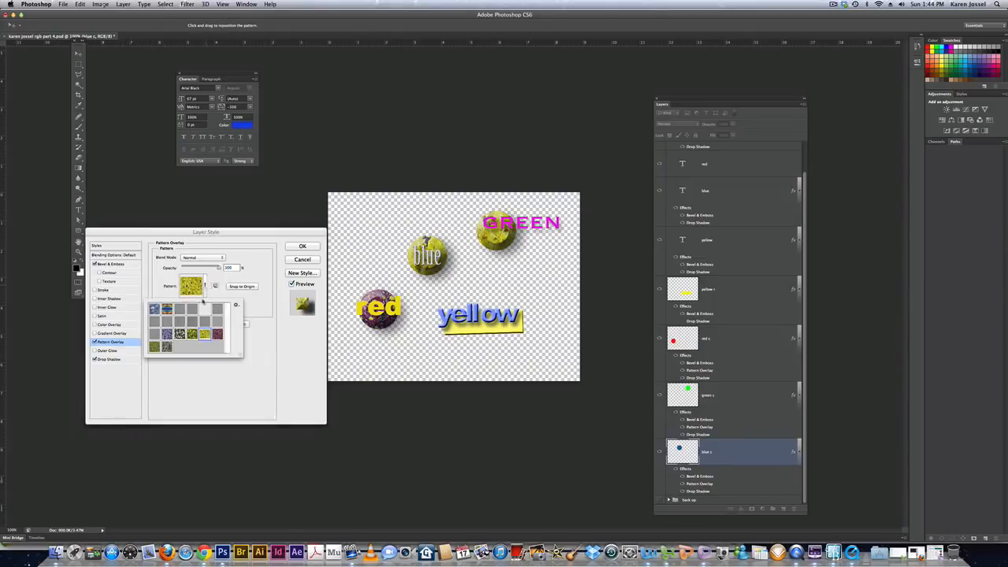
{"action": "left_click", "coordinate": [155, 347]}
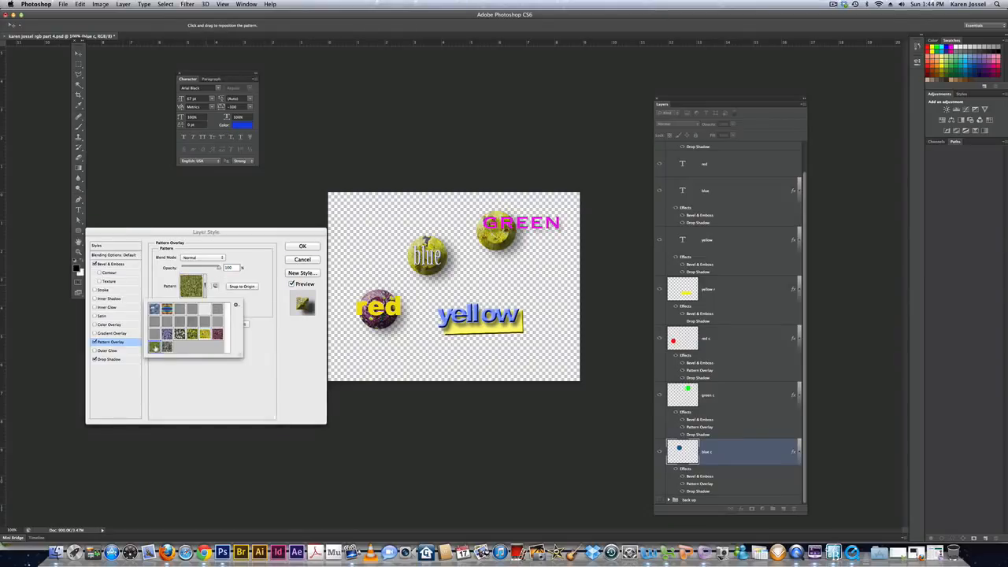
{"action": "left_click", "coordinate": [300, 246]}
{"action": "left_click", "coordinate": [300, 247]}
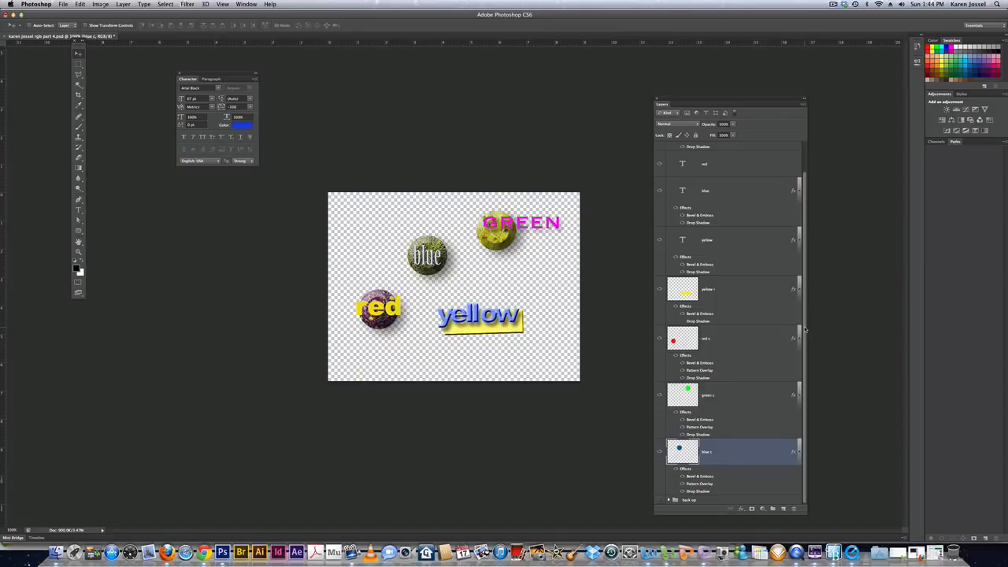
- Add an Outer Glow to the red text layer and set the glow colour to light pink, f8beff
{"action": "scroll", "coordinate": [805, 315], "scroll_direction": "up", "scroll_amount": 2}
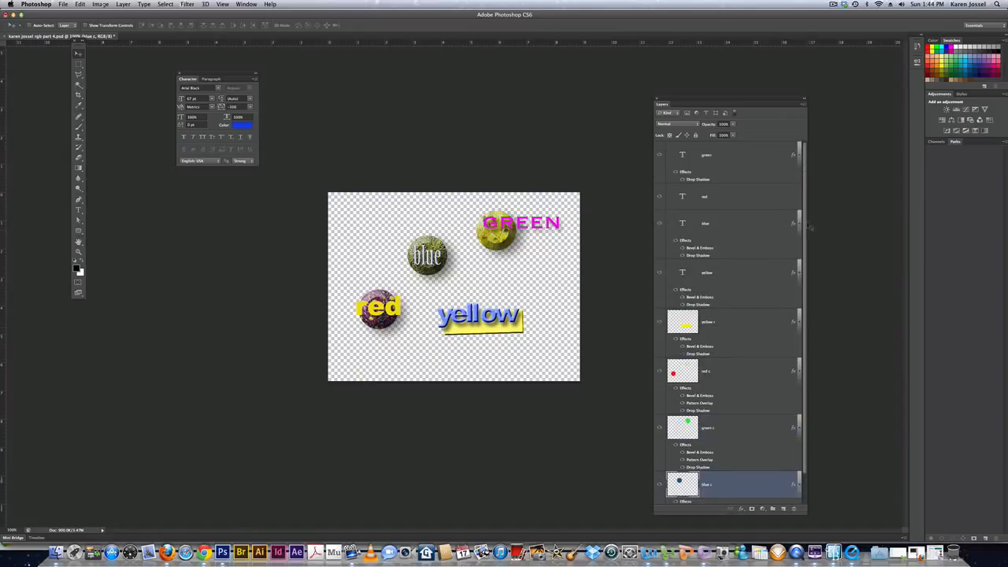
{"action": "left_click", "coordinate": [740, 203]}
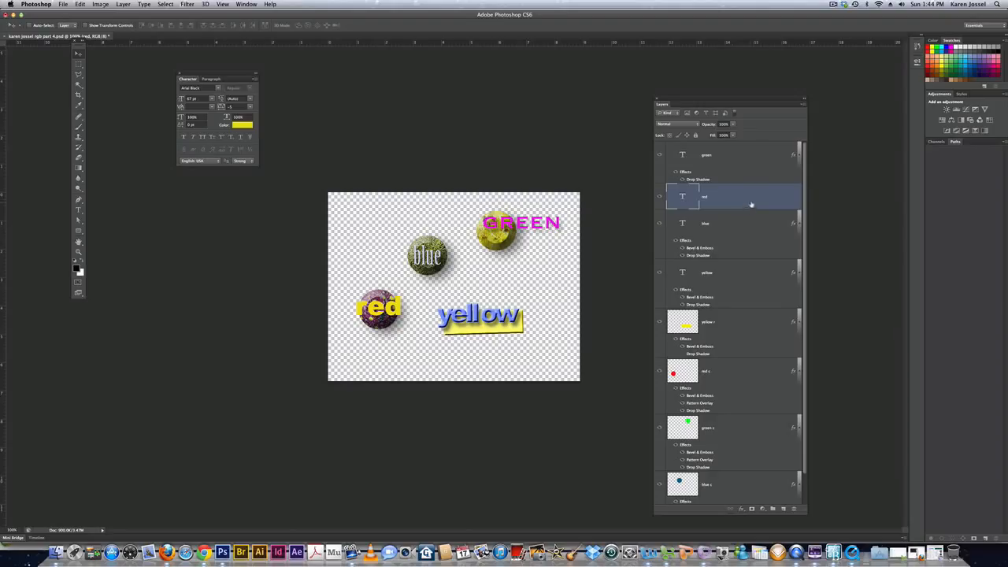
{"action": "double_click", "coordinate": [761, 197]}
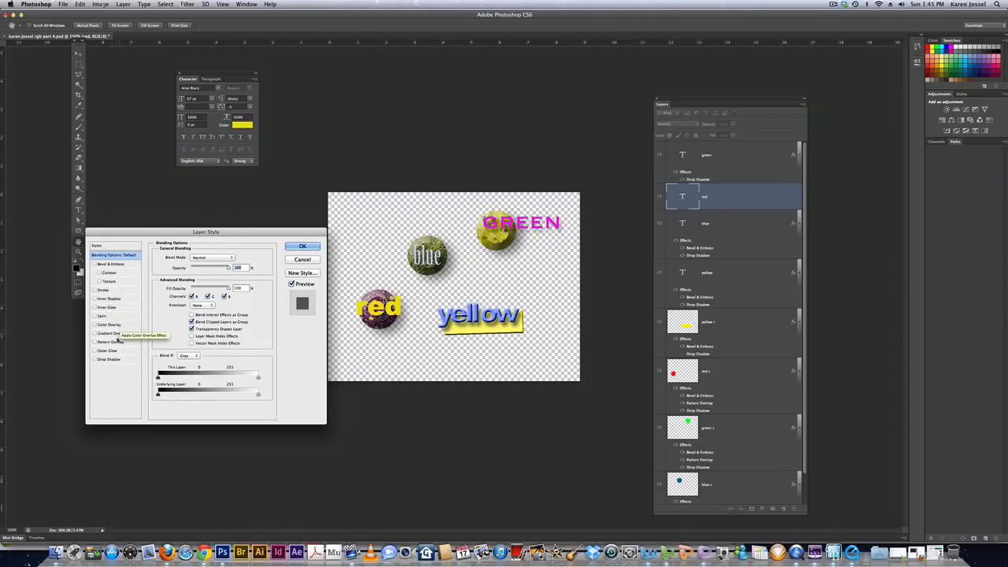
{"action": "left_click", "coordinate": [113, 351]}
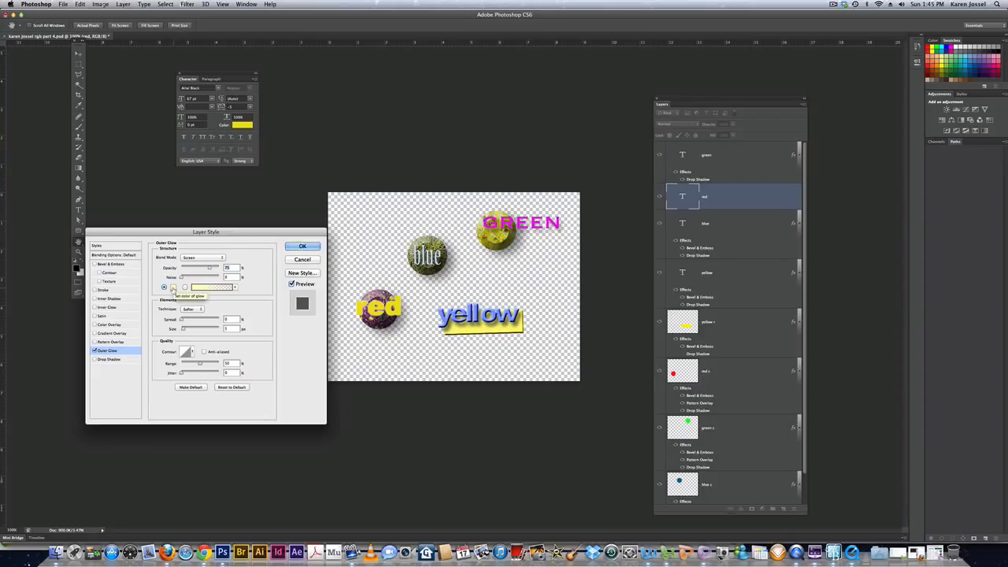
{"action": "left_click", "coordinate": [173, 289]}
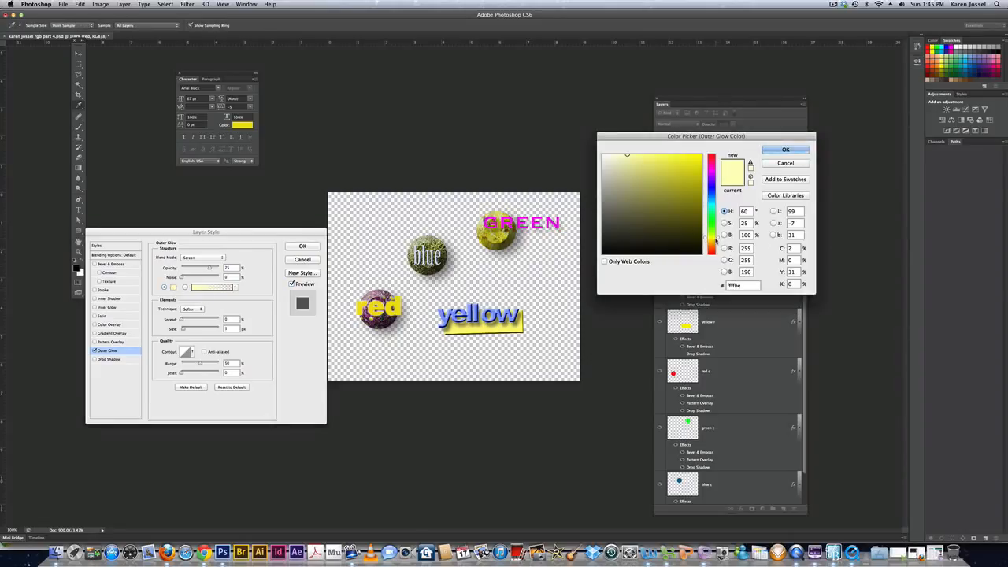
{"action": "left_click", "coordinate": [714, 179]}
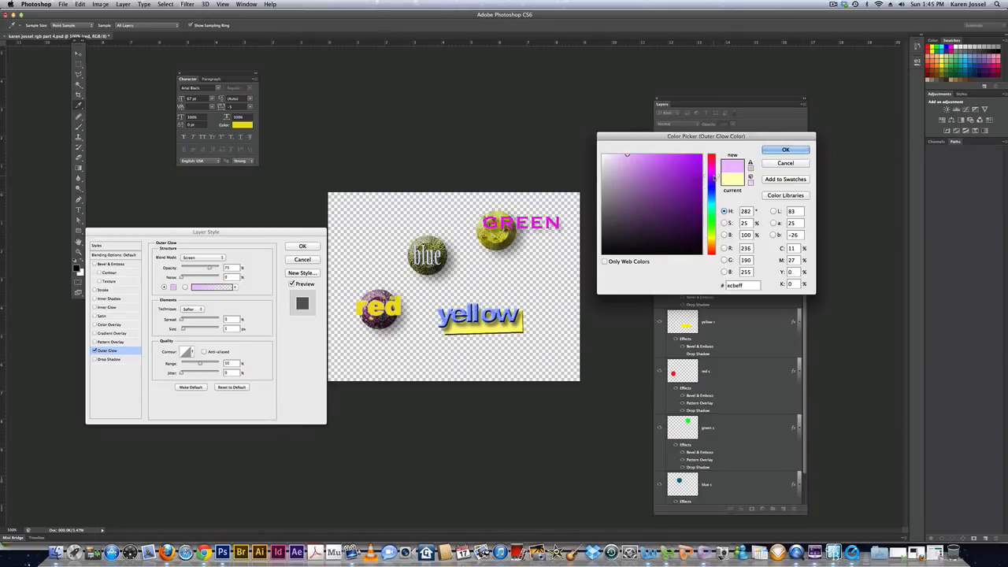
{"action": "left_click_drag", "start_coordinate": [715, 179], "coordinate": [714, 176]}
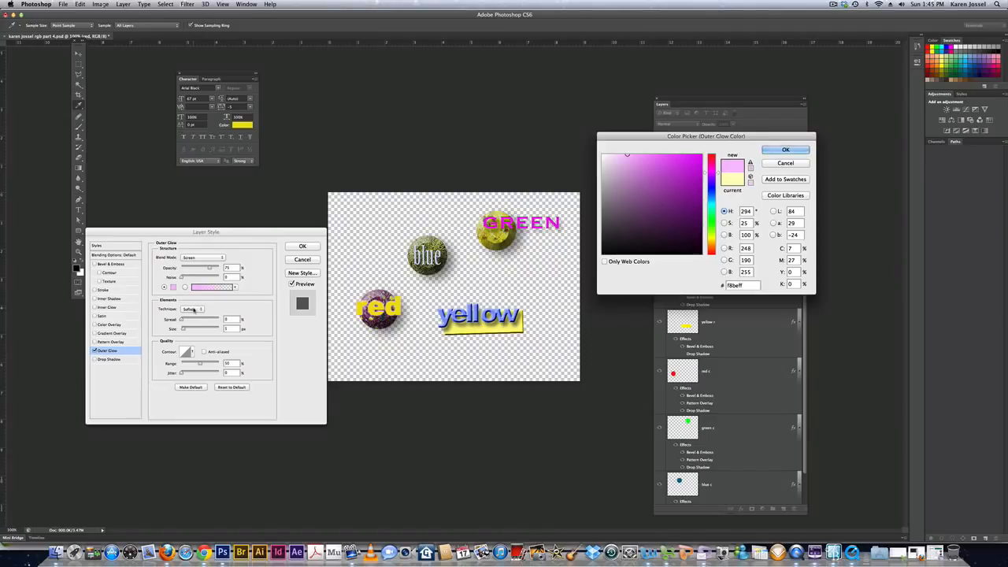
{"action": "left_click", "coordinate": [786, 149]}
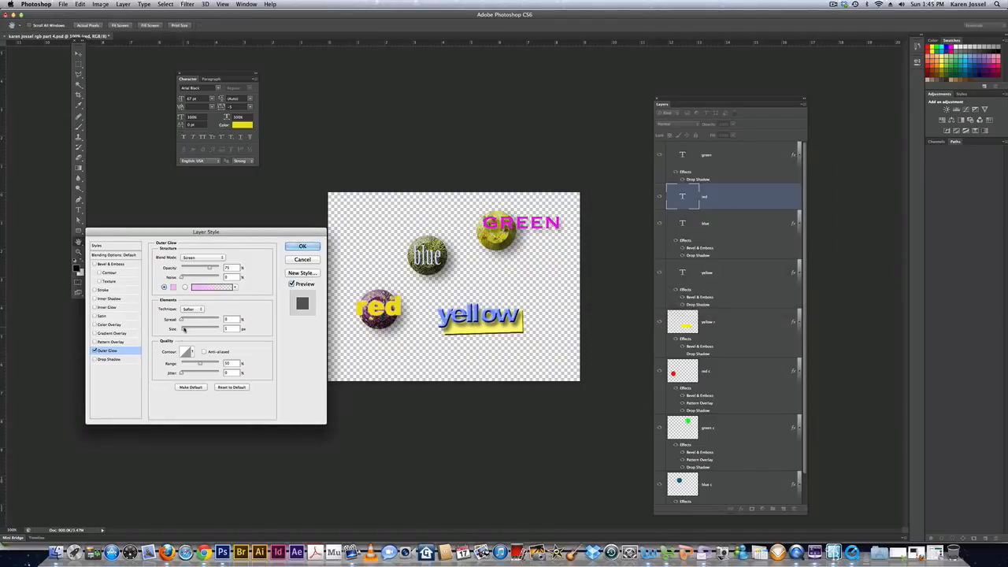
- Increase the red text's outer glow to about 22% spread and 46 px size, and add a Bevel & Emboss with default settings
{"action": "left_click_drag", "start_coordinate": [184, 330], "coordinate": [189, 322]}
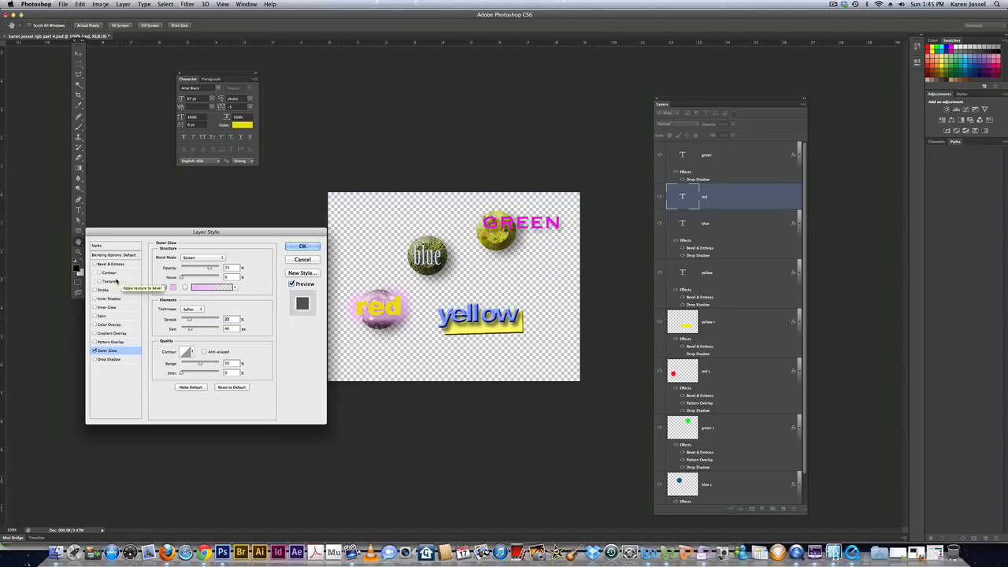
{"action": "left_click", "coordinate": [110, 264]}
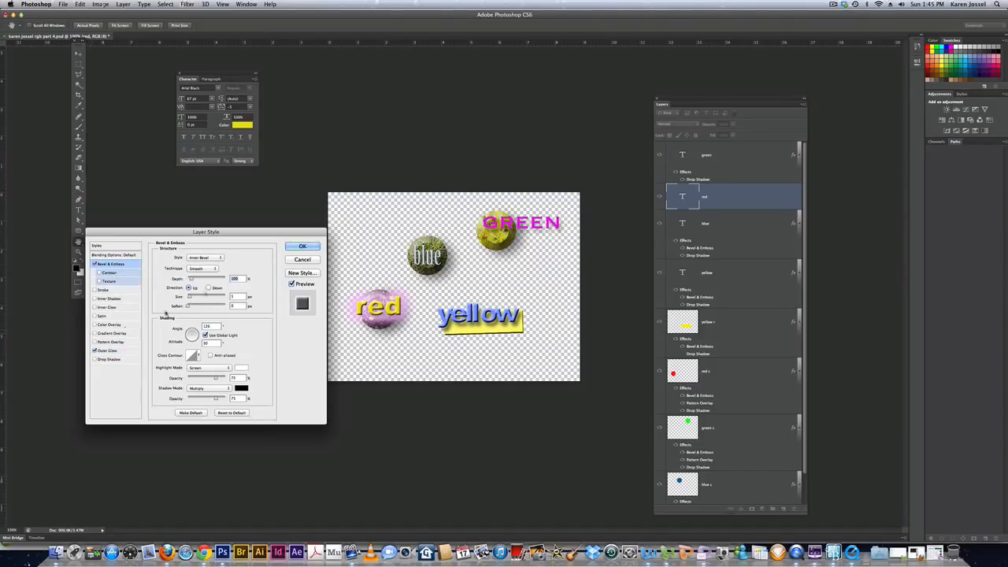
{"action": "left_click", "coordinate": [304, 246]}
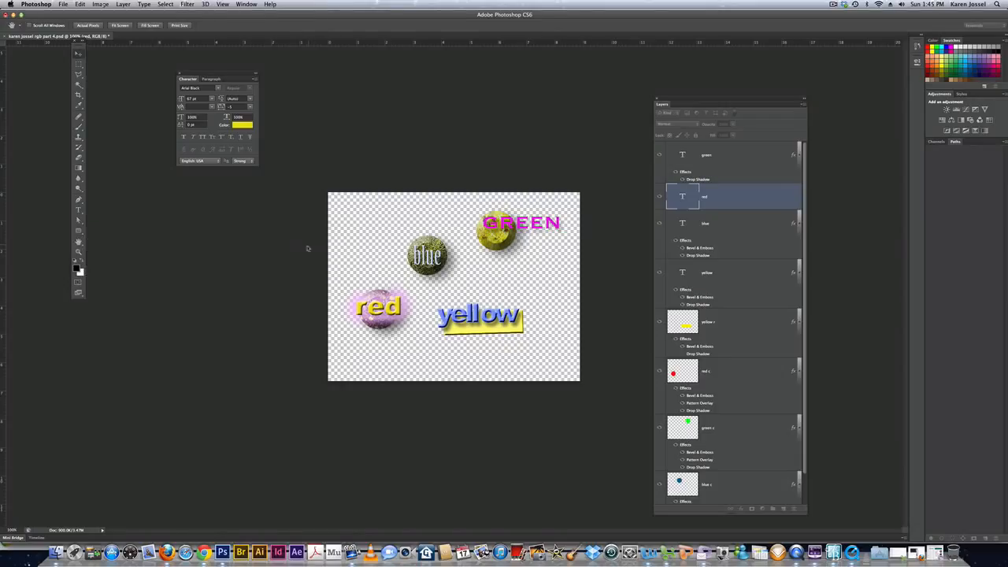
- Toggle the visibility of the blue text's Bevel & Emboss effect to compare its look with and without it
{"action": "left_click", "coordinate": [683, 271]}
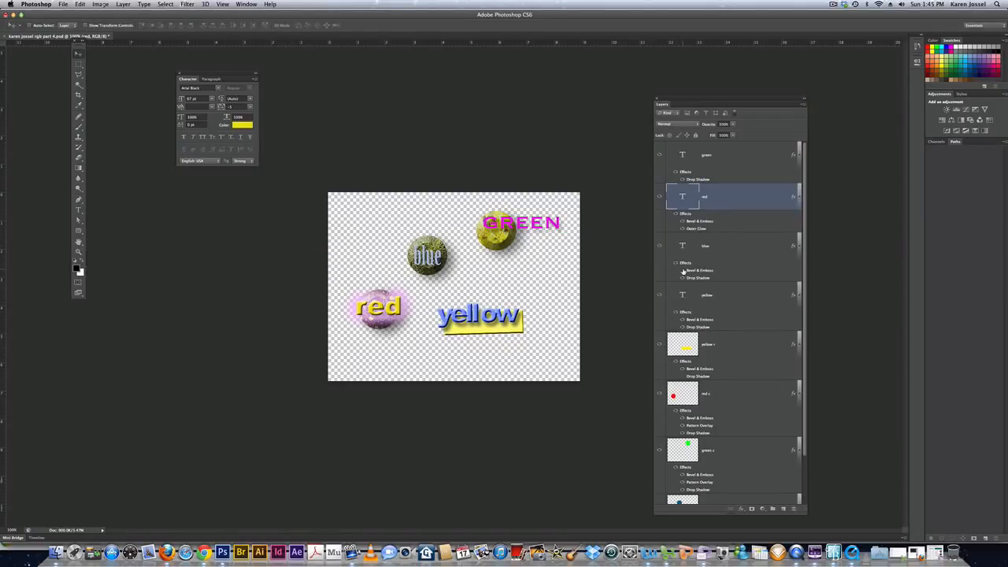
{"action": "left_click", "coordinate": [683, 271]}
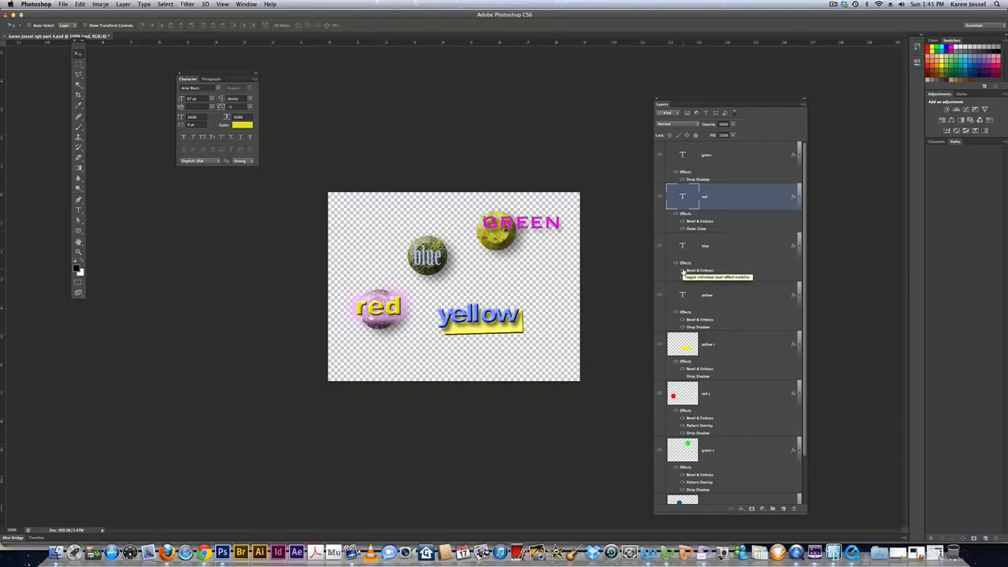